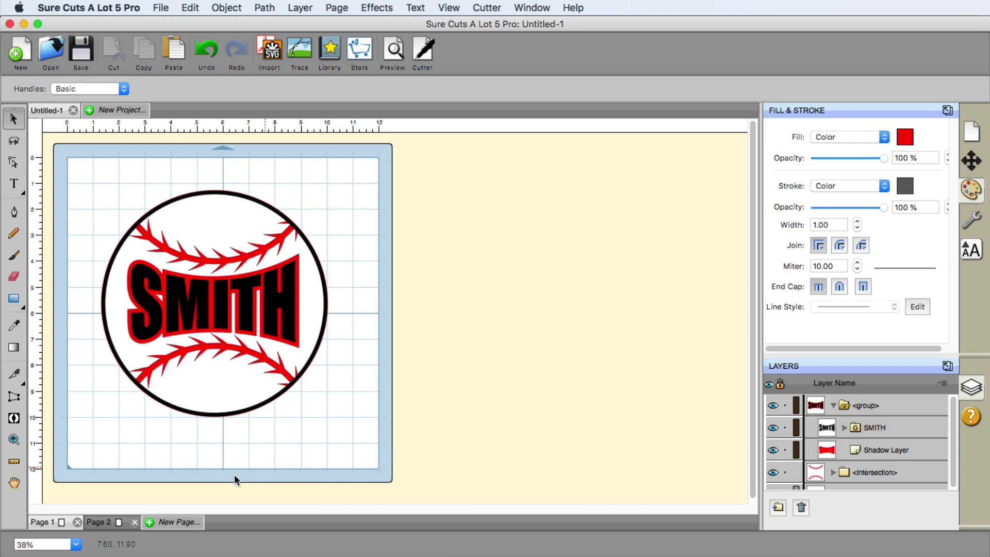
Step: Draw a circle about 6.8 inches wide on Page 2 and move it near the horizontal centre of the mat
{"action": "left_click", "coordinate": [105, 519]}
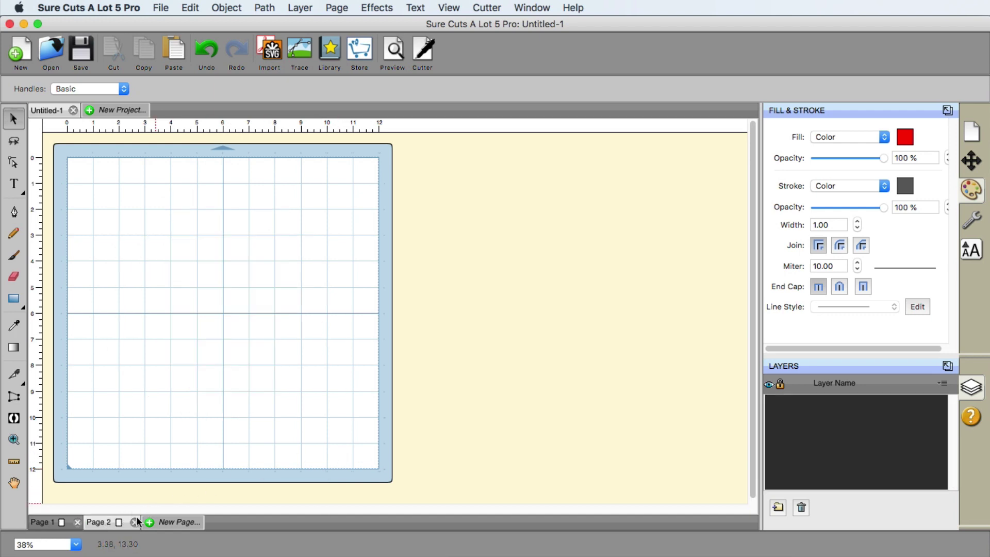
{"action": "left_click_drag", "start_coordinate": [20, 308], "coordinate": [61, 339]}
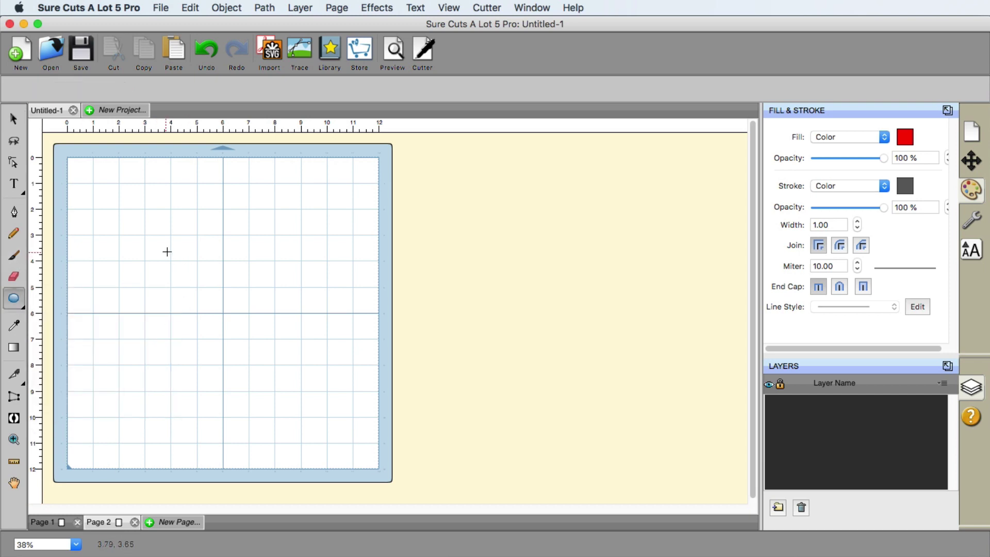
{"action": "left_click_drag", "start_coordinate": [153, 215], "coordinate": [293, 391]}
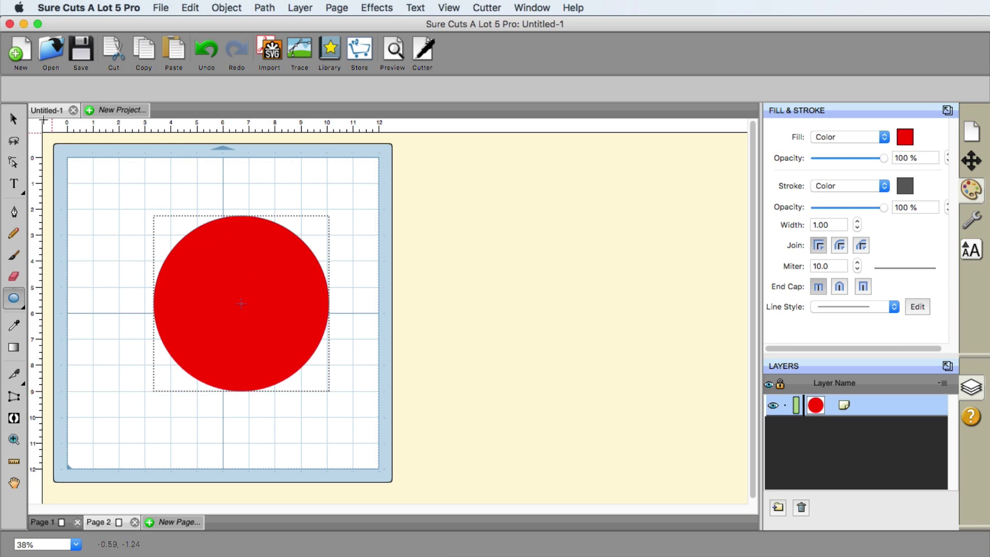
{"action": "key", "text": "v"}
{"action": "left_click_drag", "start_coordinate": [259, 260], "coordinate": [241, 261]}
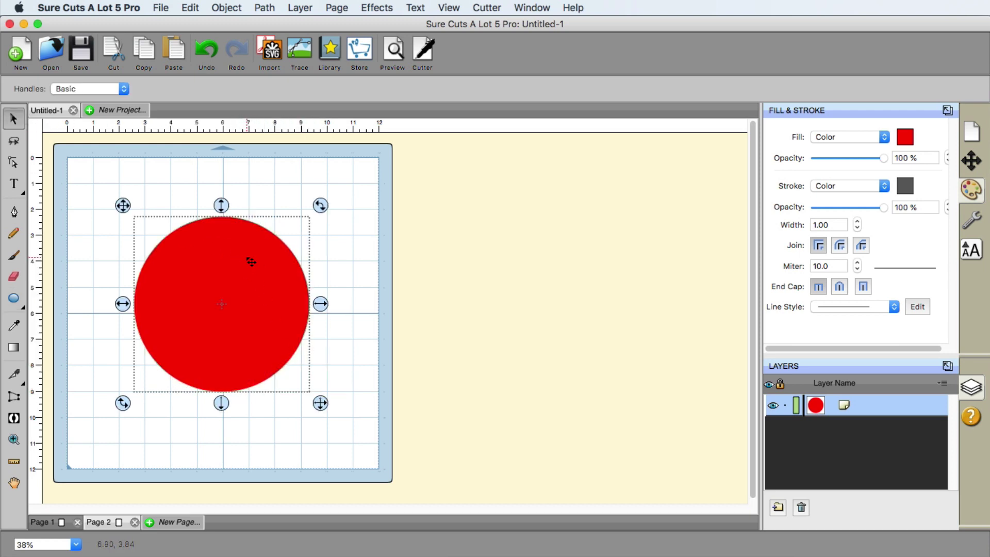
Step: Change the circle's fill to white (RGB 255, 255, 255) and hide its layer
{"action": "left_click", "coordinate": [905, 137]}
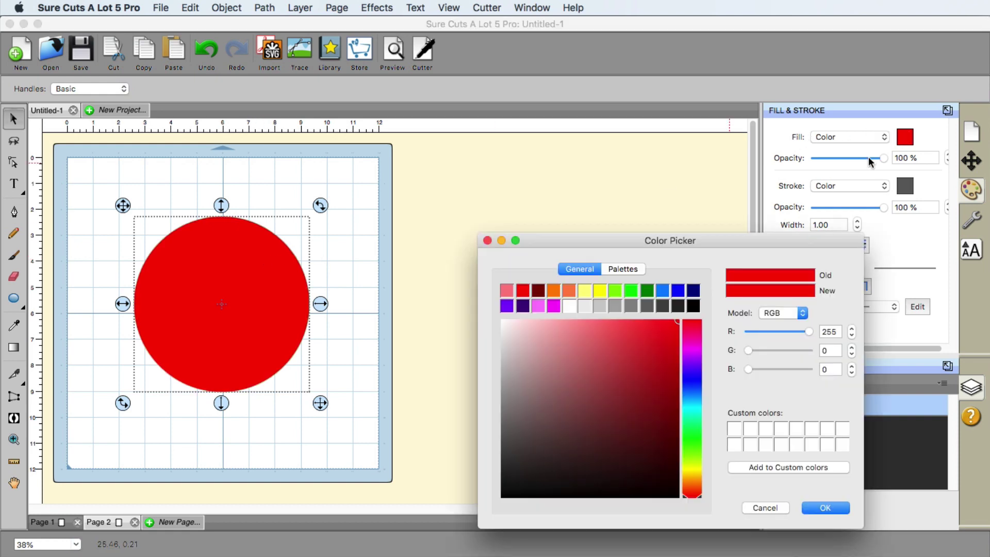
{"action": "left_click", "coordinate": [585, 309]}
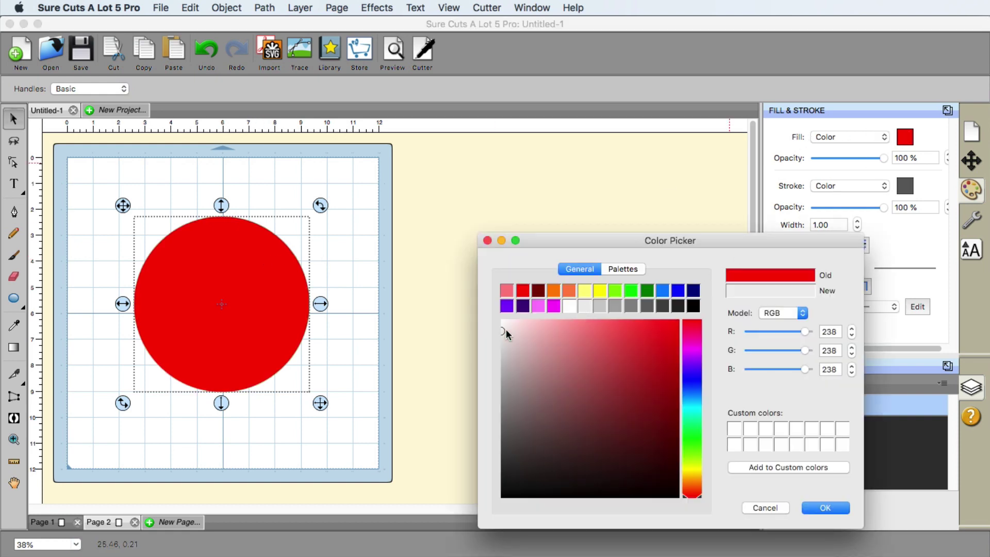
{"action": "left_click_drag", "start_coordinate": [506, 330], "coordinate": [500, 311]}
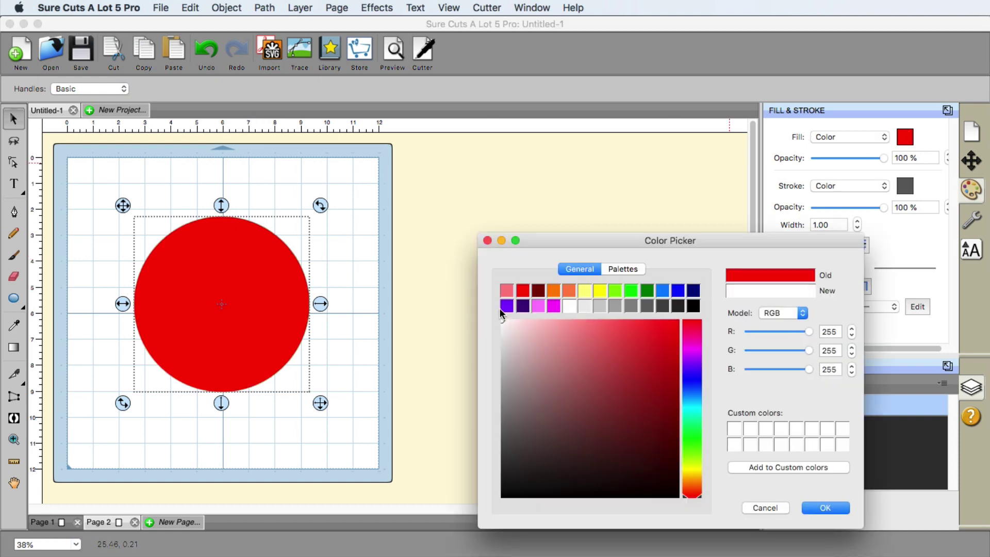
{"action": "left_click", "coordinate": [832, 507]}
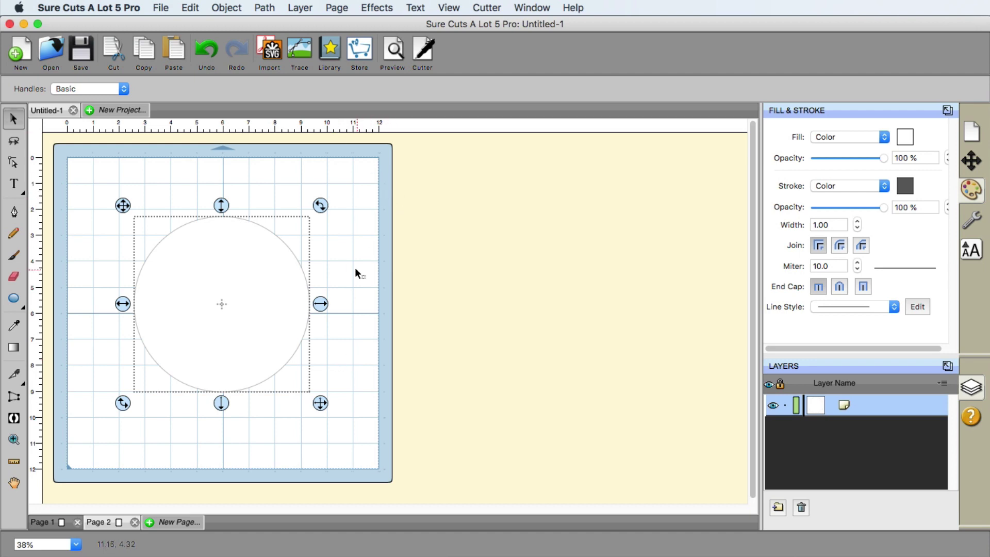
{"action": "left_click", "coordinate": [774, 405]}
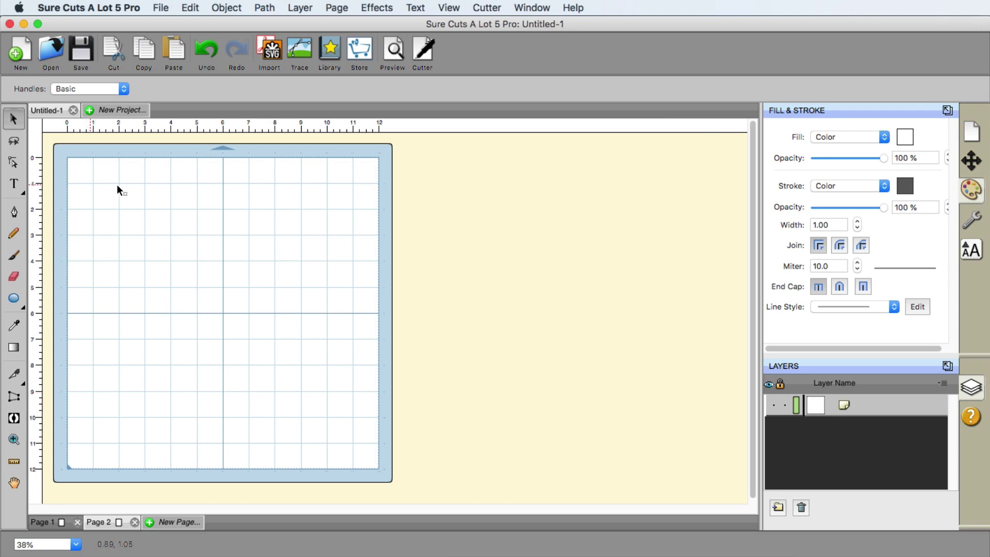
Step: Place the Arrow 7 shape from the library on the mat and move it near the upper edge, about 3 inches across
{"action": "left_click", "coordinate": [327, 50]}
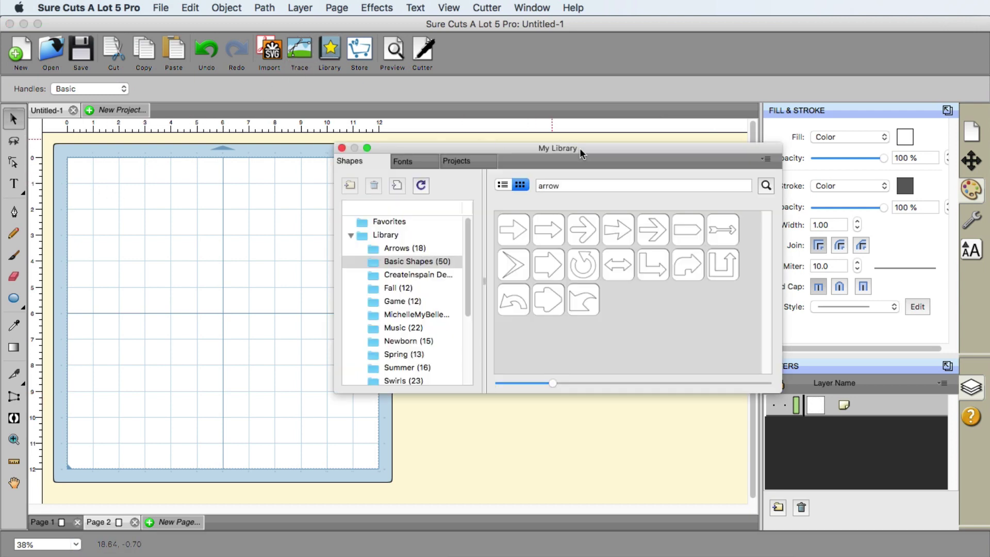
{"action": "left_click_drag", "start_coordinate": [580, 147], "coordinate": [568, 130]}
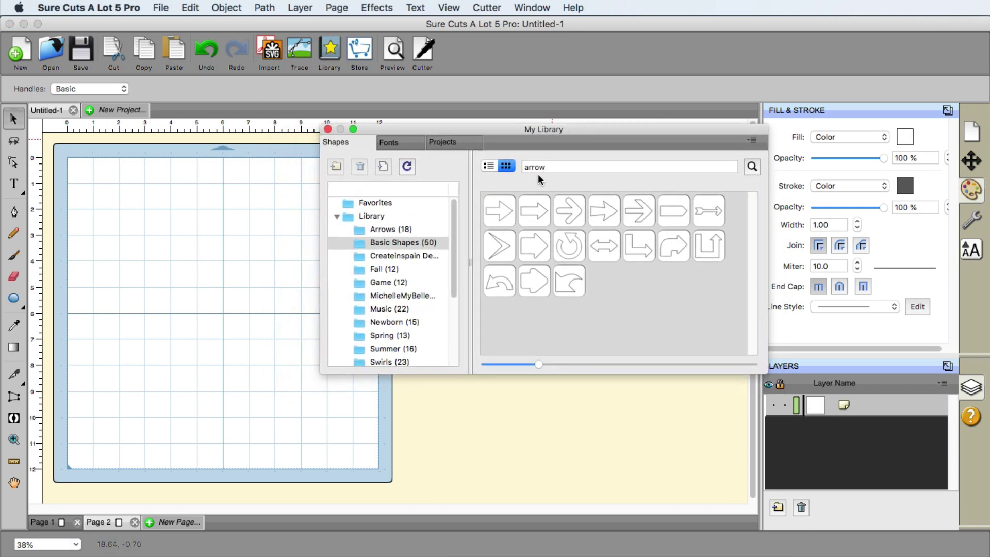
{"action": "left_click", "coordinate": [506, 249]}
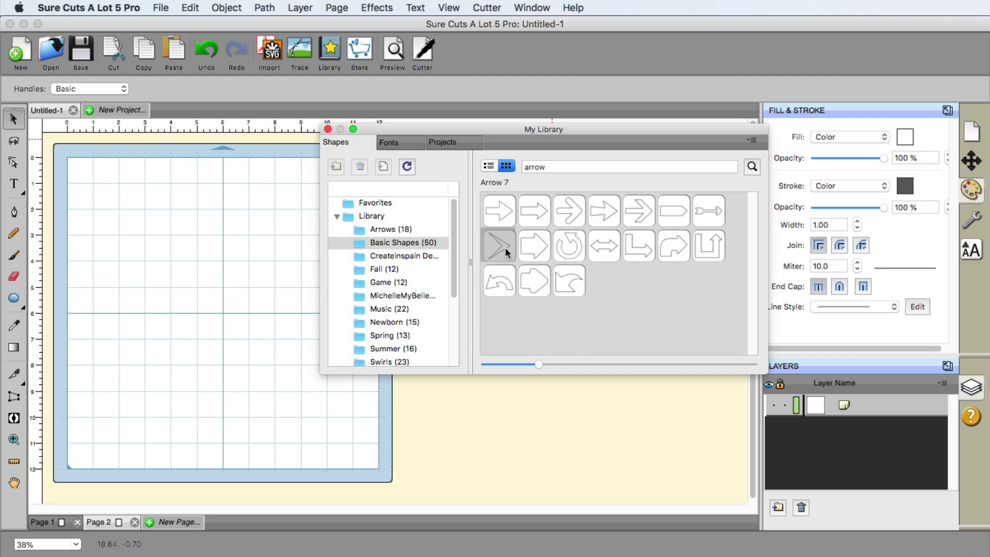
{"action": "left_click_drag", "start_coordinate": [506, 249], "coordinate": [154, 249]}
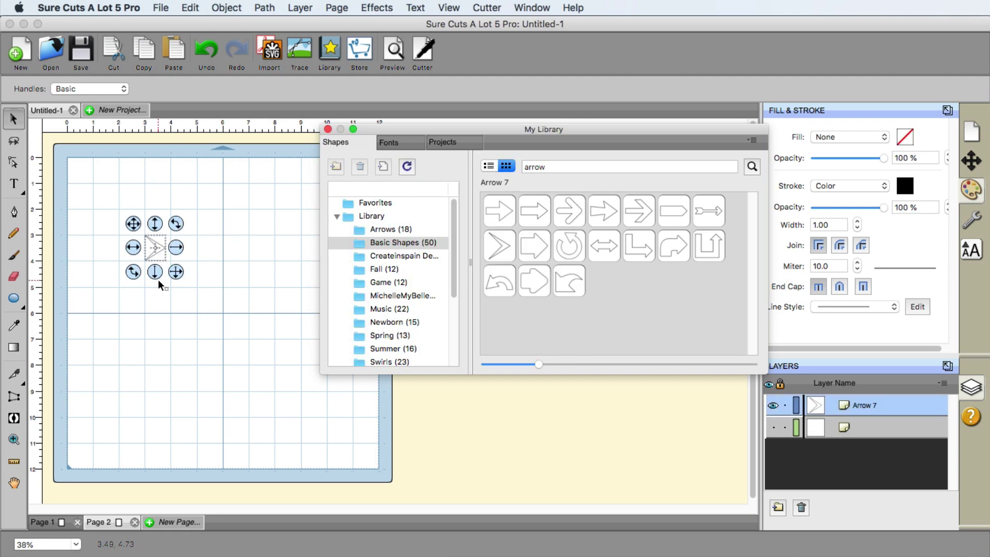
{"action": "left_click_drag", "start_coordinate": [159, 249], "coordinate": [157, 200]}
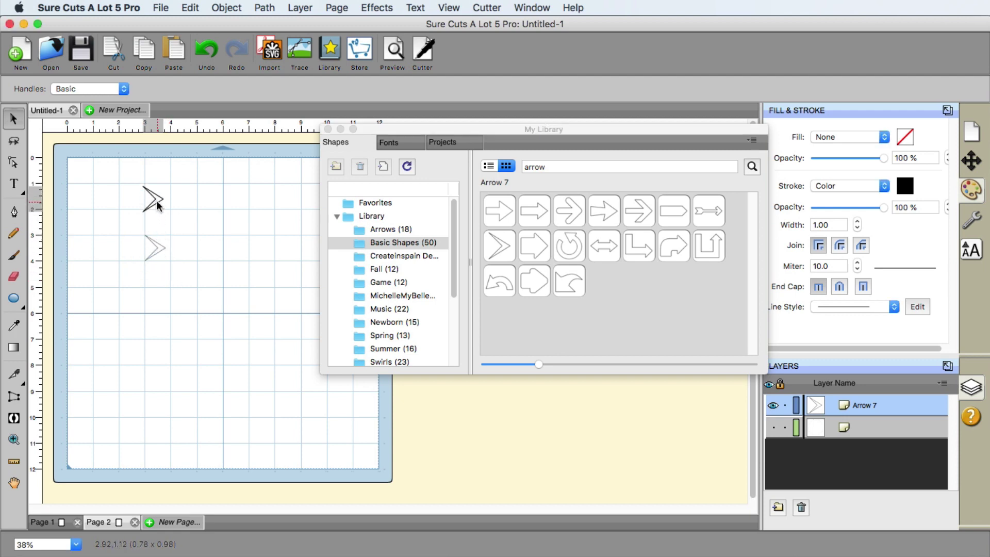
{"action": "left_click", "coordinate": [328, 129]}
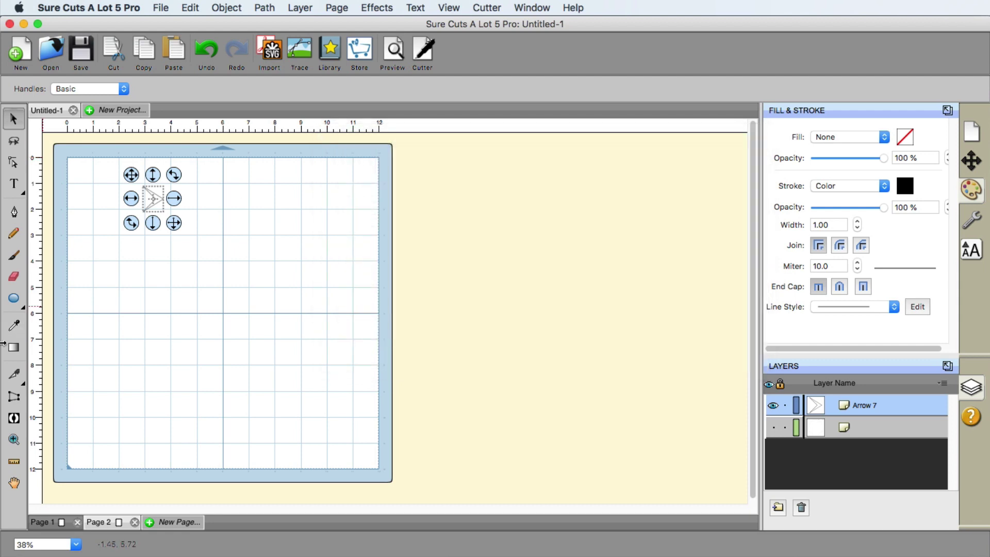
Step: Ready the Rectangle tool and give the arrowhead shape a solid red color fill
{"action": "left_click", "coordinate": [24, 304]}
{"action": "left_click", "coordinate": [23, 304]}
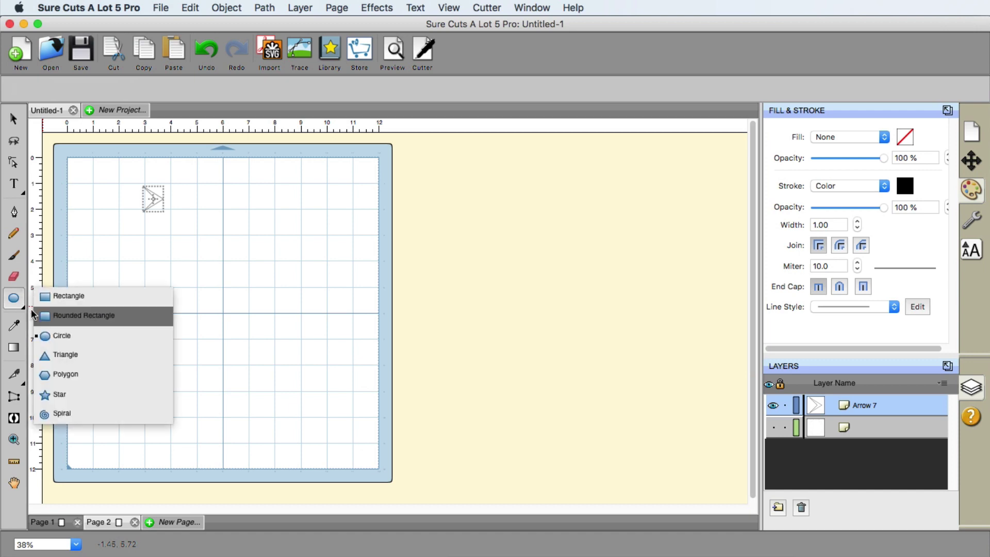
{"action": "left_click", "coordinate": [60, 296]}
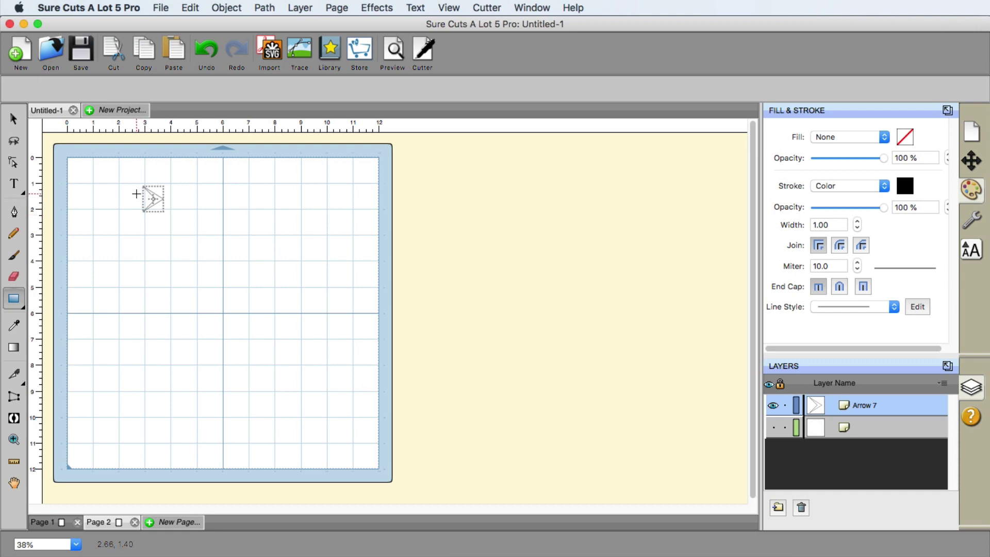
{"action": "left_click", "coordinate": [14, 440]}
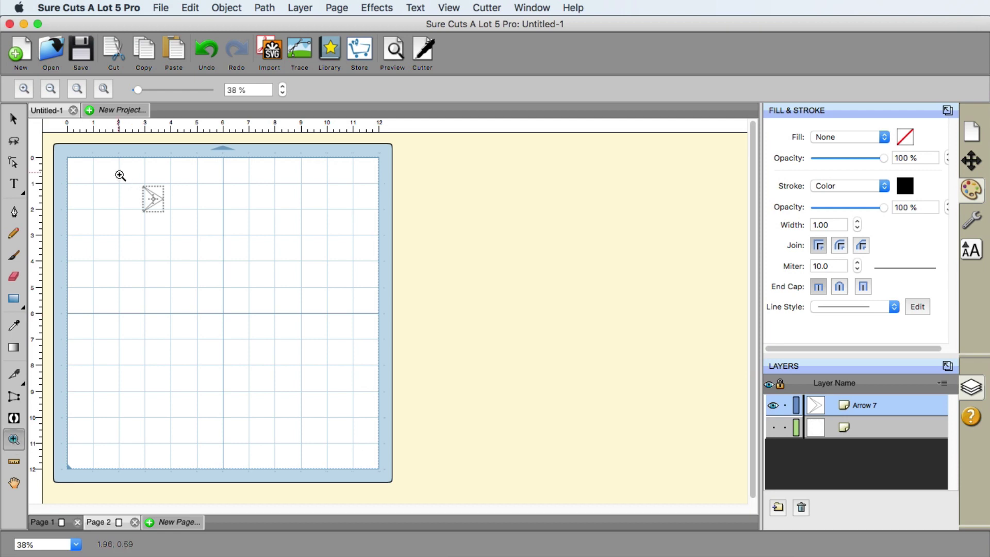
{"action": "left_click_drag", "start_coordinate": [115, 170], "coordinate": [228, 253]}
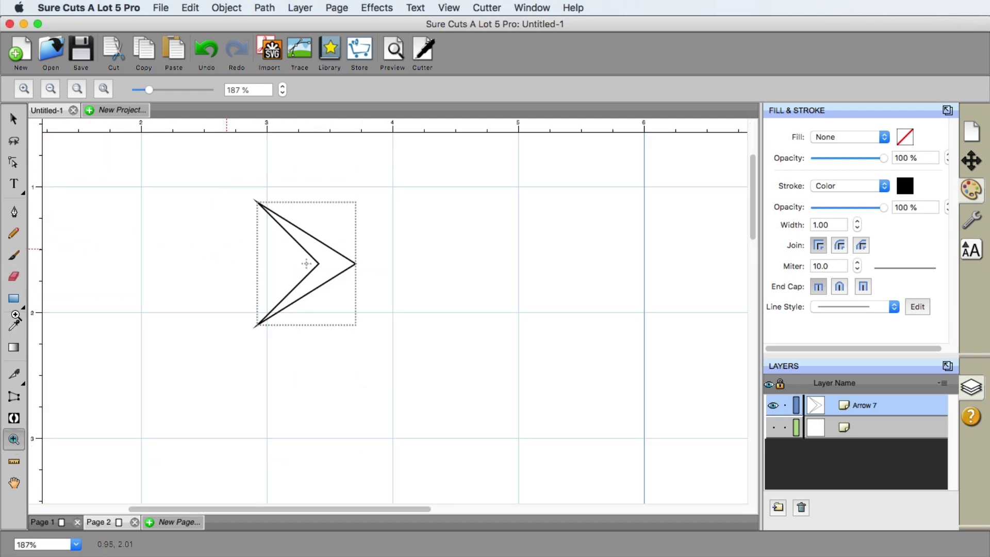
{"action": "left_click", "coordinate": [14, 298]}
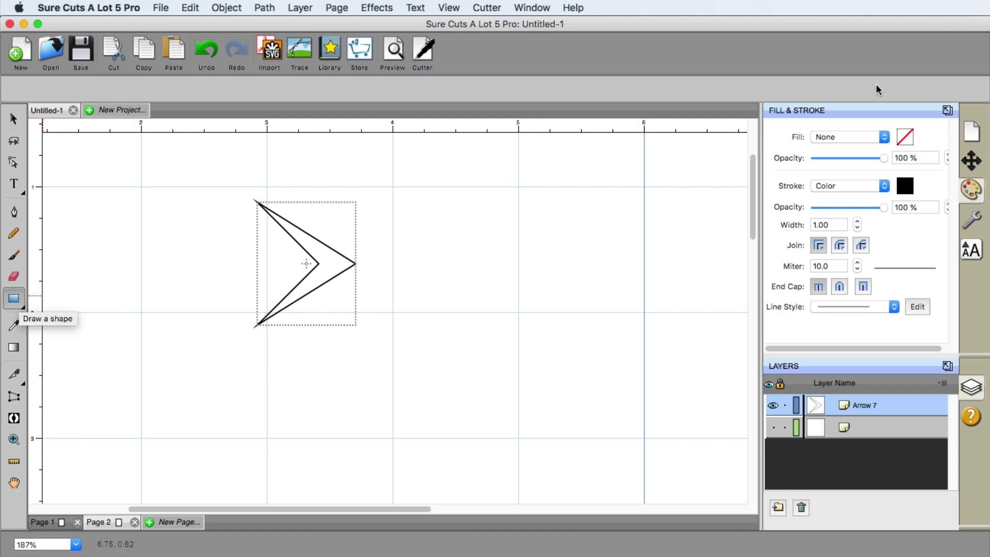
{"action": "left_click", "coordinate": [877, 137]}
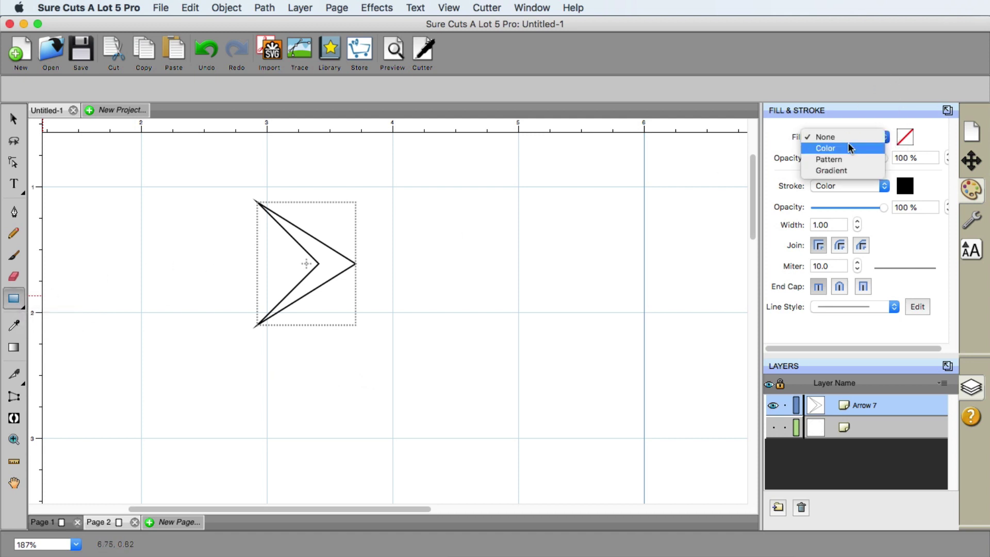
{"action": "left_click", "coordinate": [896, 137]}
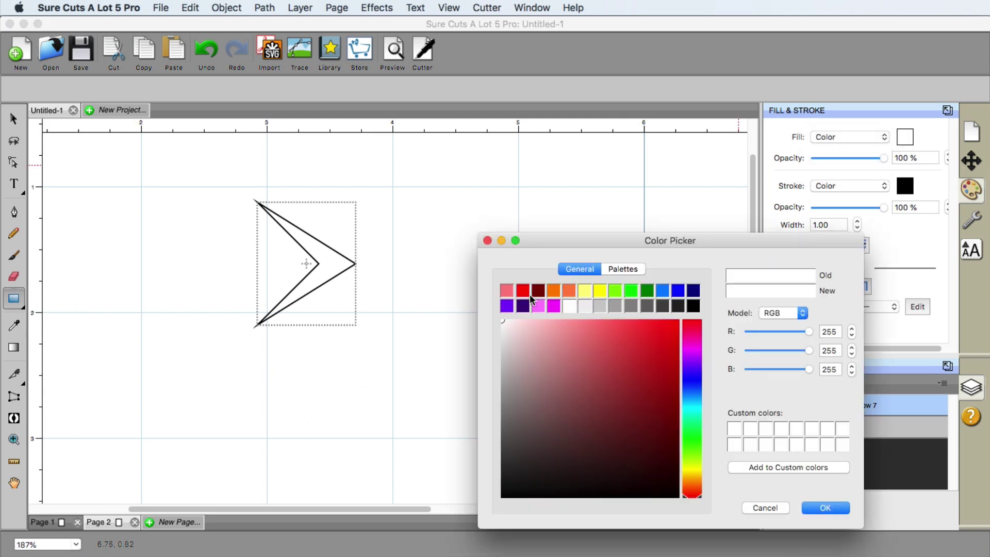
{"action": "left_click", "coordinate": [526, 295]}
{"action": "left_click", "coordinate": [831, 508]}
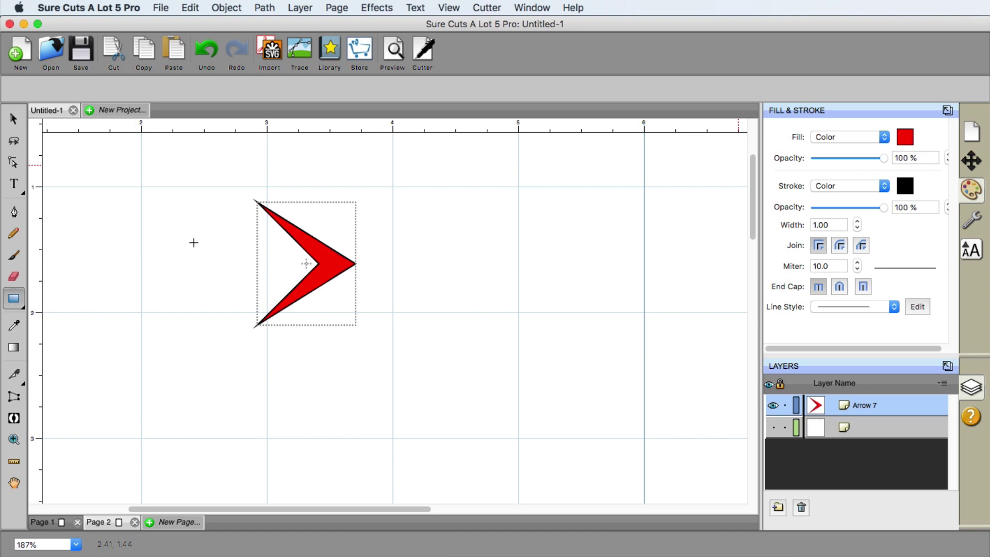
Step: Draw a rectangle about 0.5 by 0.14 inches and position it as a shaft behind the arrowhead, vertically centred on it
{"action": "left_click_drag", "start_coordinate": [231, 247], "coordinate": [294, 264]}
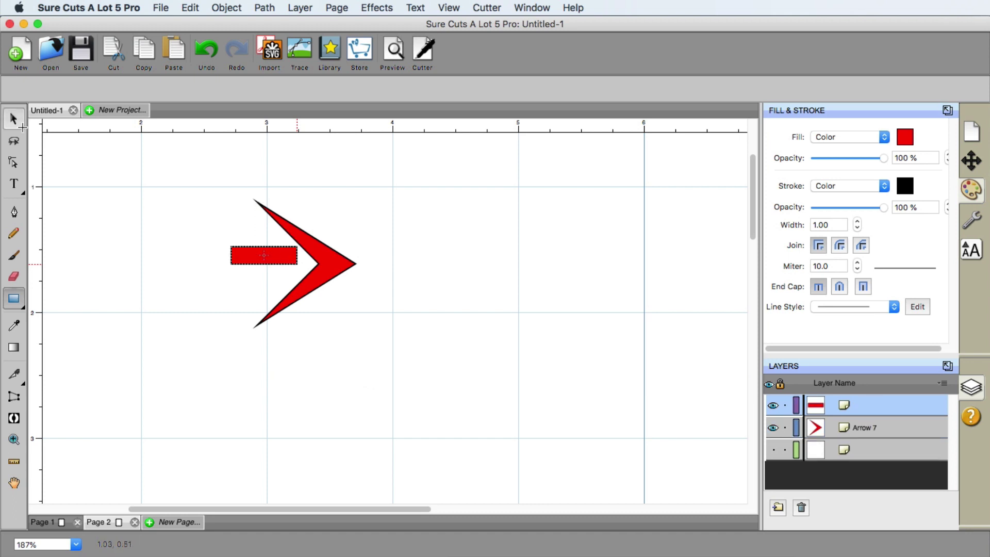
{"action": "left_click", "coordinate": [14, 119]}
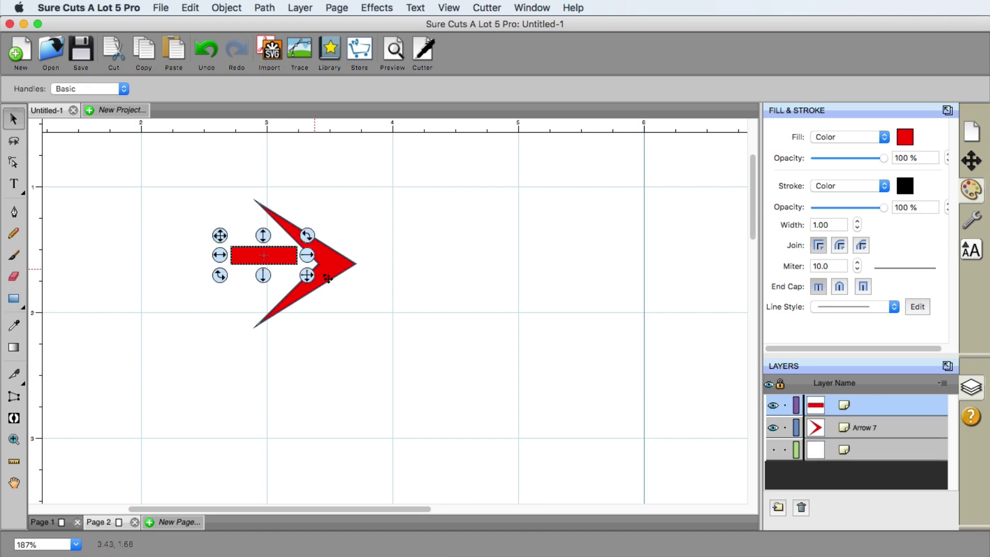
{"action": "left_click_drag", "start_coordinate": [289, 259], "coordinate": [253, 269]}
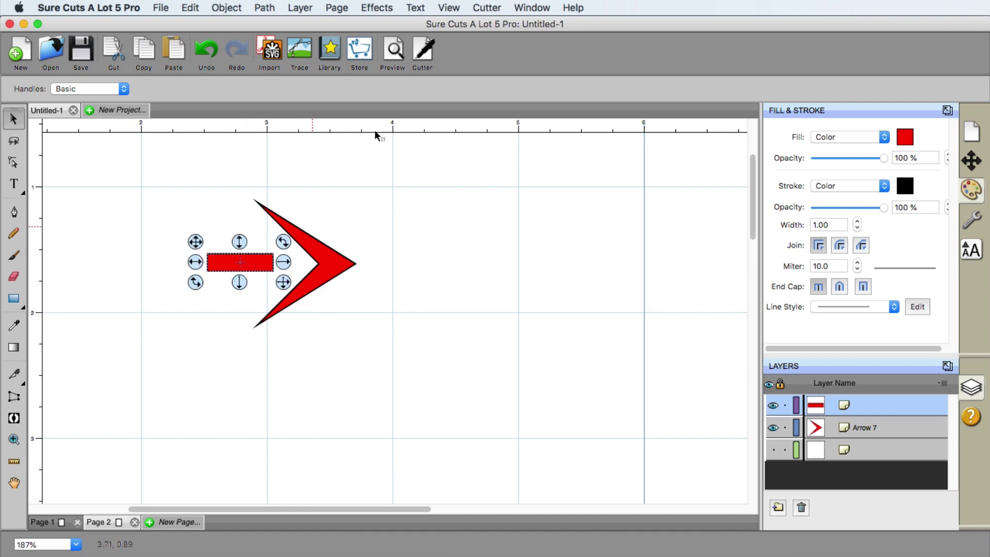
Step: Check the Snap To options for the grid, guidelines and objects
{"action": "left_click", "coordinate": [448, 8]}
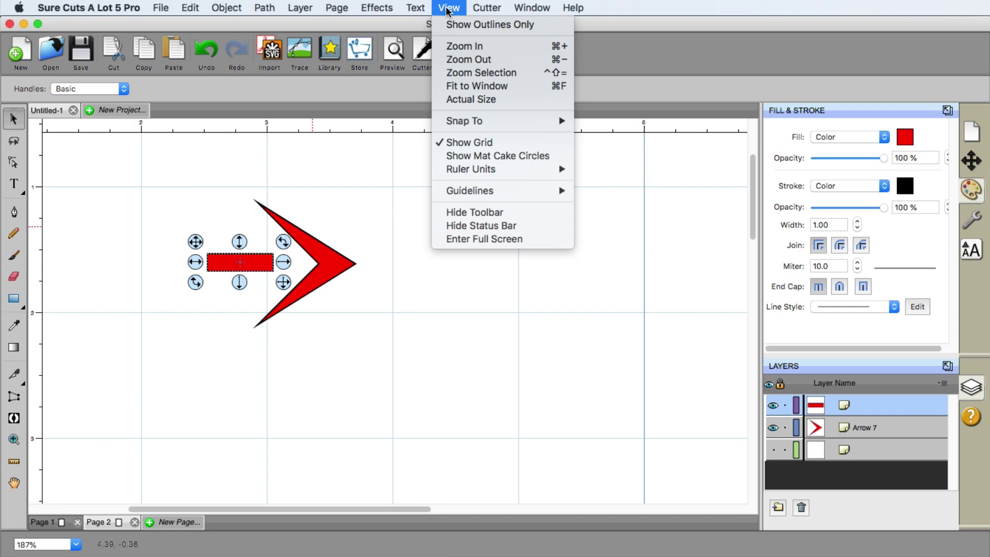
{"action": "mouse_move", "coordinate": [493, 123]}
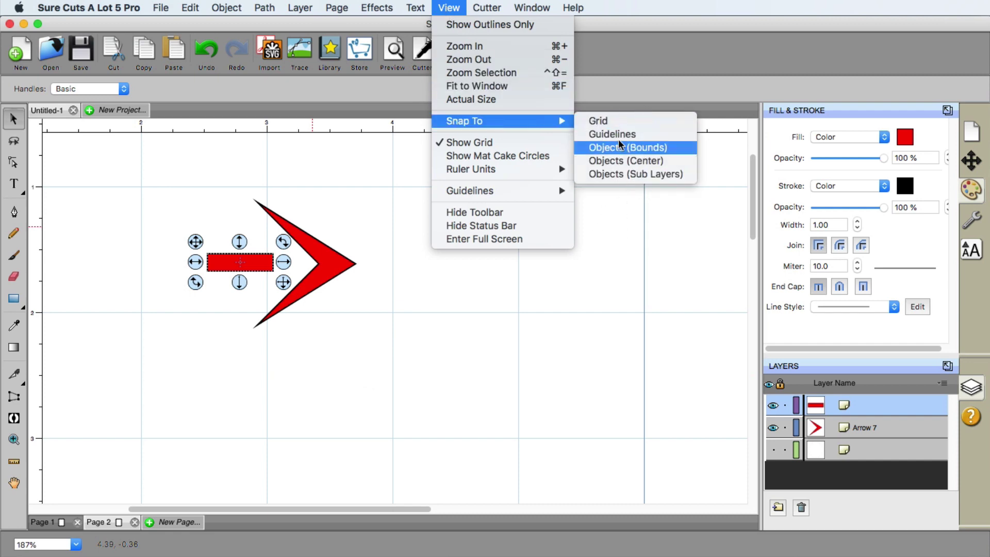
{"action": "left_click", "coordinate": [601, 125]}
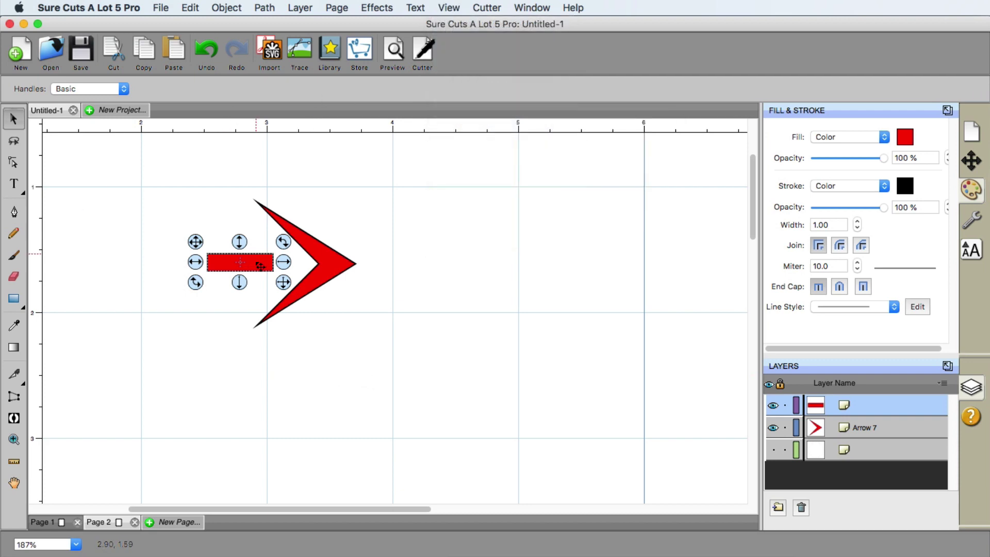
Step: Stretch the shaft rectangle to about 0.8 inches long and align it so its front end overlaps the arrowhead's inner point
{"action": "left_click_drag", "start_coordinate": [283, 262], "coordinate": [332, 262]}
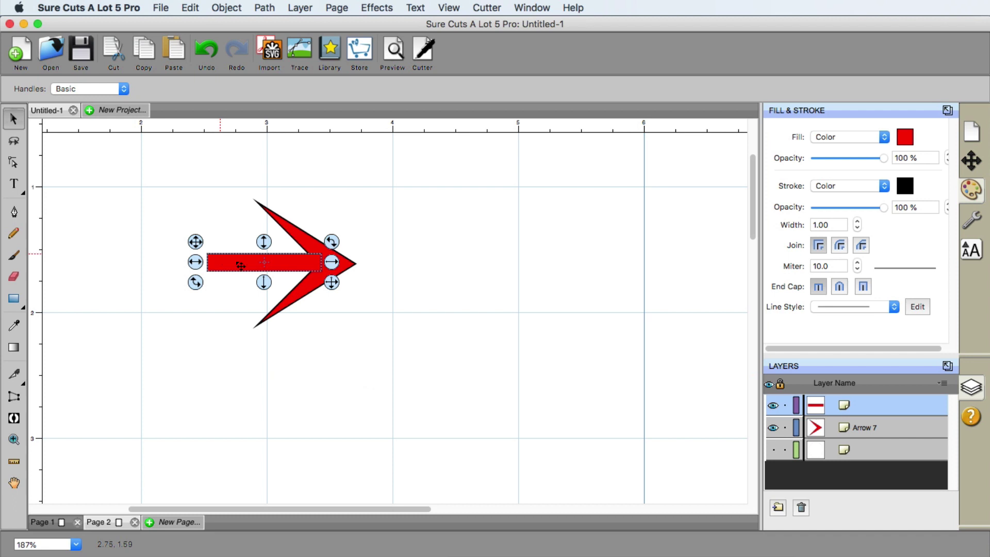
{"action": "left_click_drag", "start_coordinate": [241, 265], "coordinate": [240, 266]}
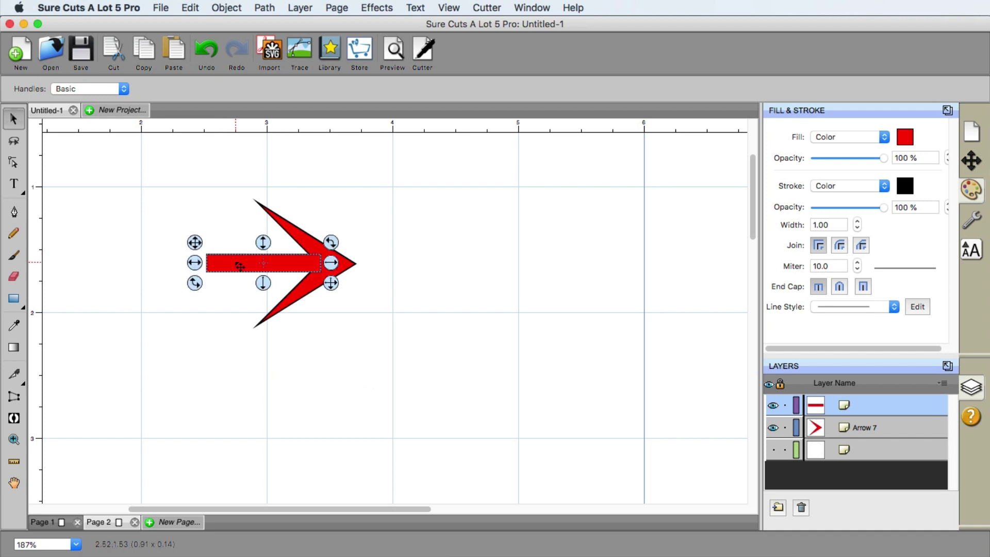
{"action": "left_click", "coordinate": [240, 266]}
{"action": "left_click_drag", "start_coordinate": [330, 262], "coordinate": [287, 266]}
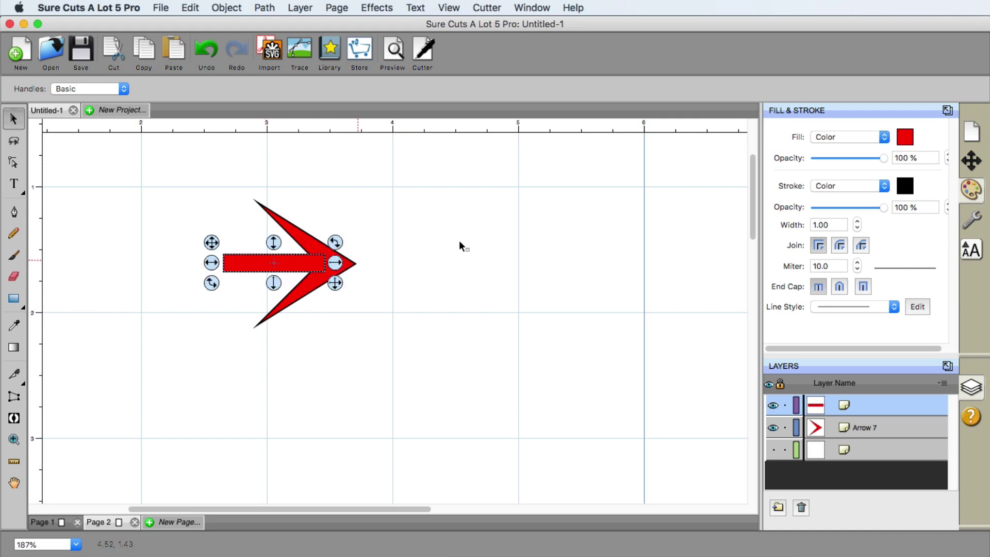
Step: Select the shaft rectangle and the arrowhead together and merge them into one shape with Union
{"action": "left_click", "coordinate": [209, 238]}
{"action": "left_click_drag", "start_coordinate": [166, 159], "coordinate": [444, 375]}
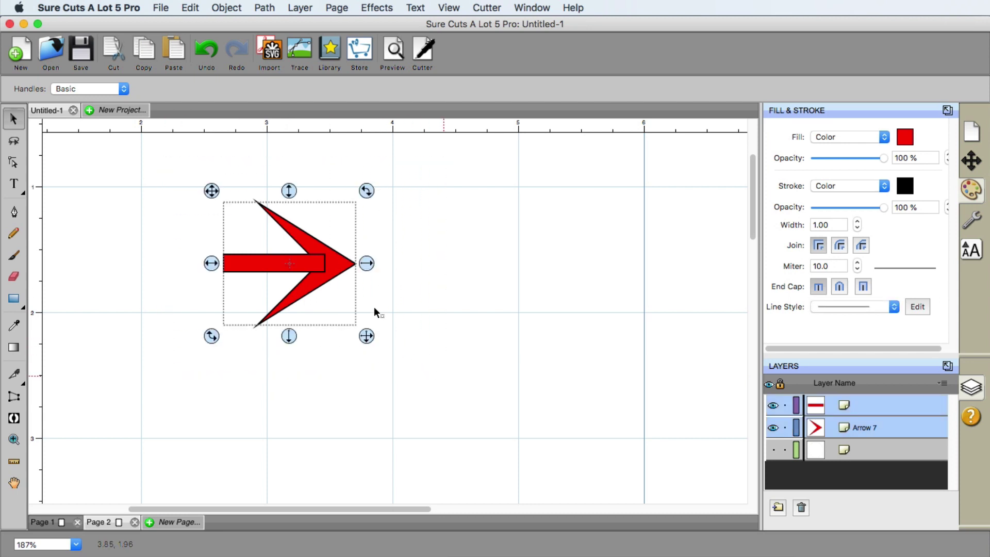
{"action": "left_click", "coordinate": [262, 8]}
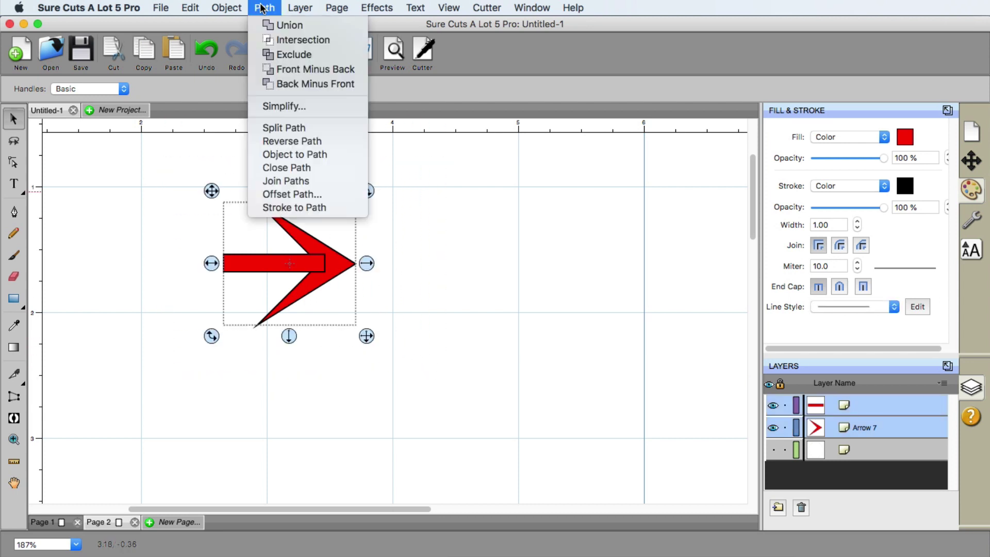
{"action": "left_click", "coordinate": [268, 24]}
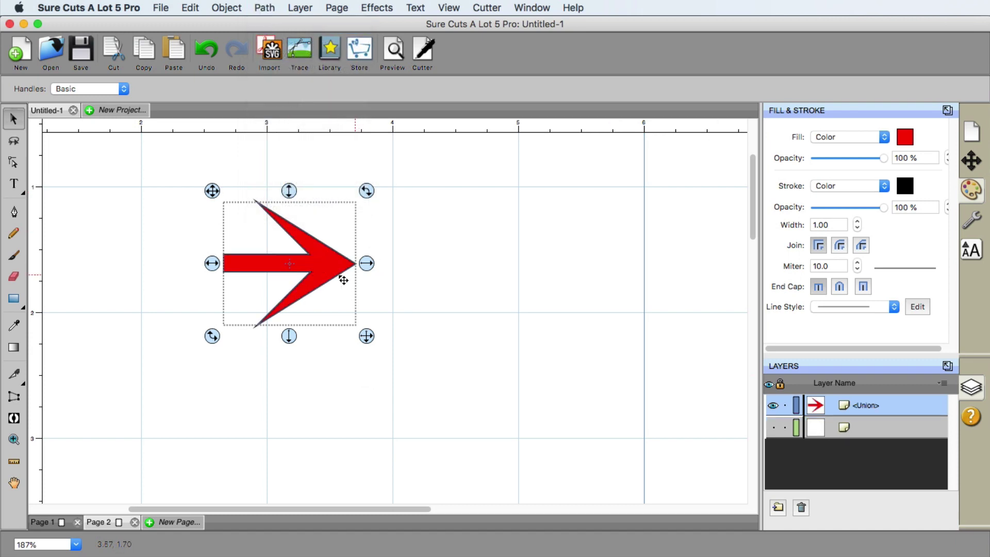
Step: Make the hidden white circle's layer visible again and copy the circle
{"action": "left_click", "coordinate": [471, 292]}
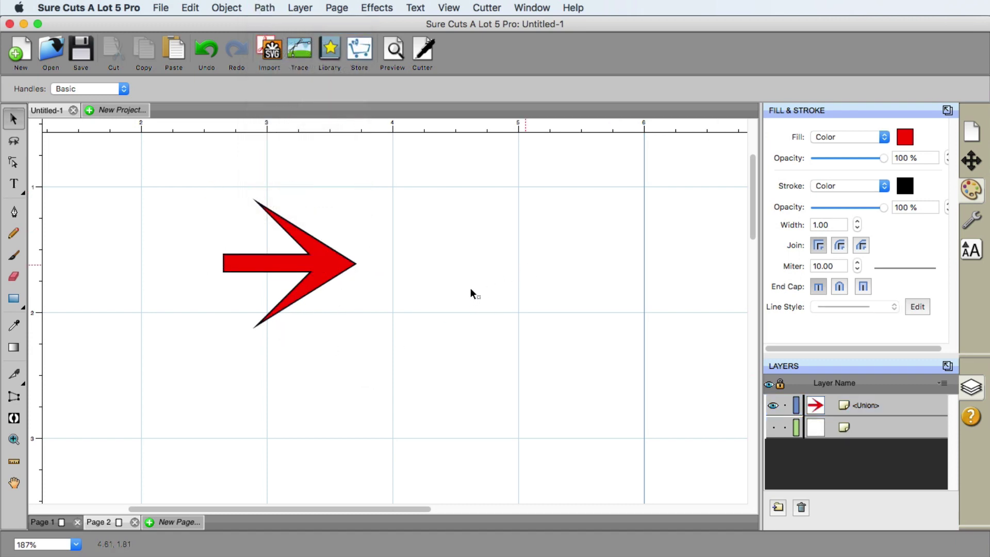
{"action": "left_click", "coordinate": [14, 439]}
{"action": "left_click", "coordinate": [104, 89]}
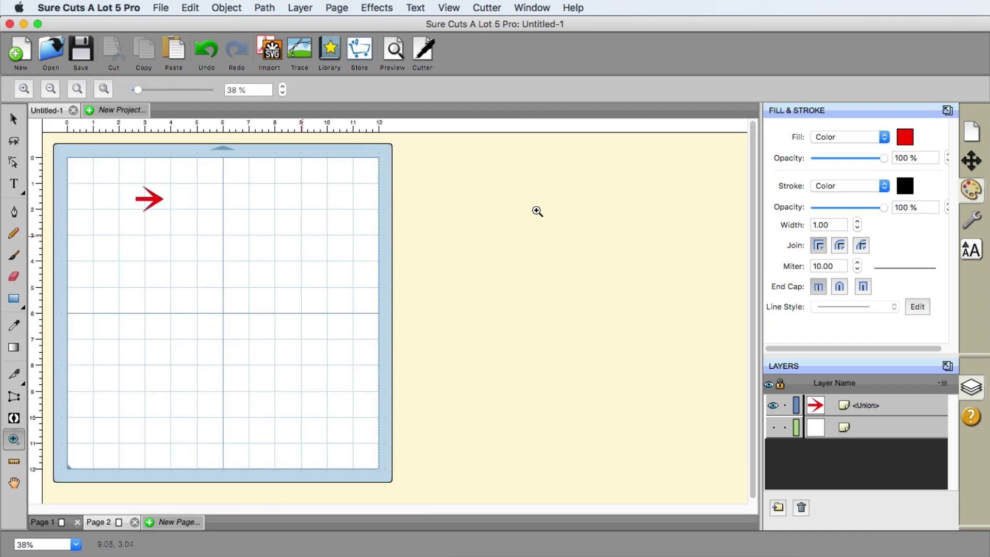
{"action": "left_click", "coordinate": [774, 428]}
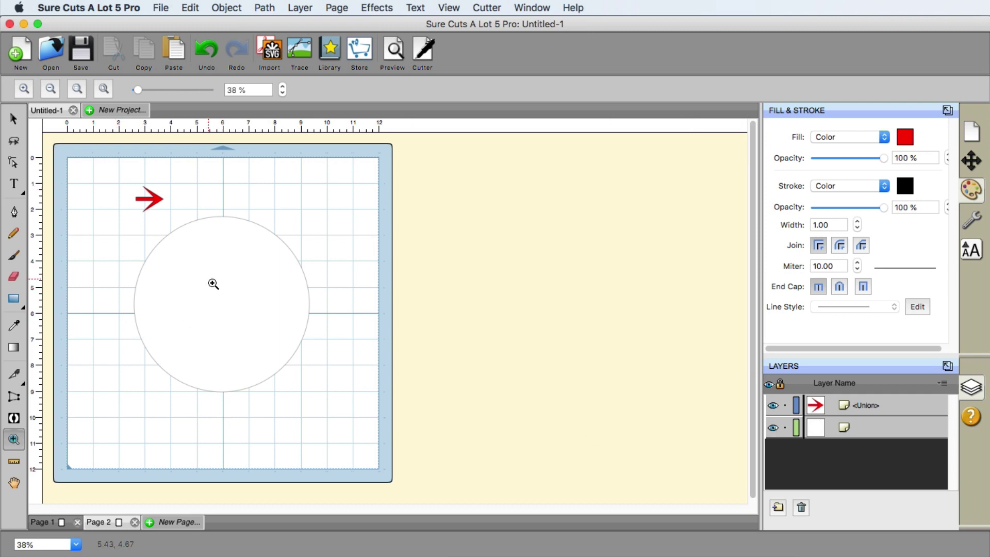
{"action": "left_click", "coordinate": [13, 120]}
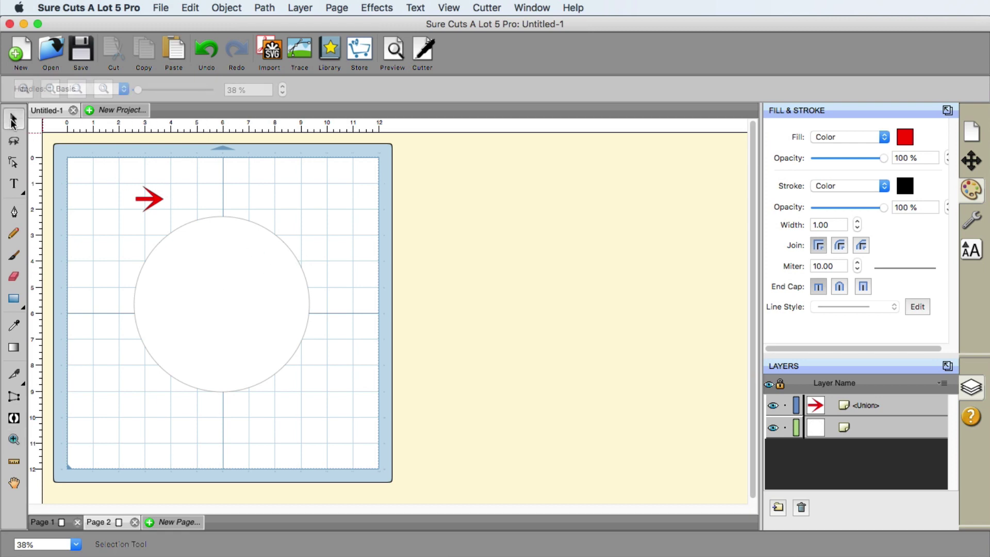
{"action": "left_click", "coordinate": [232, 269]}
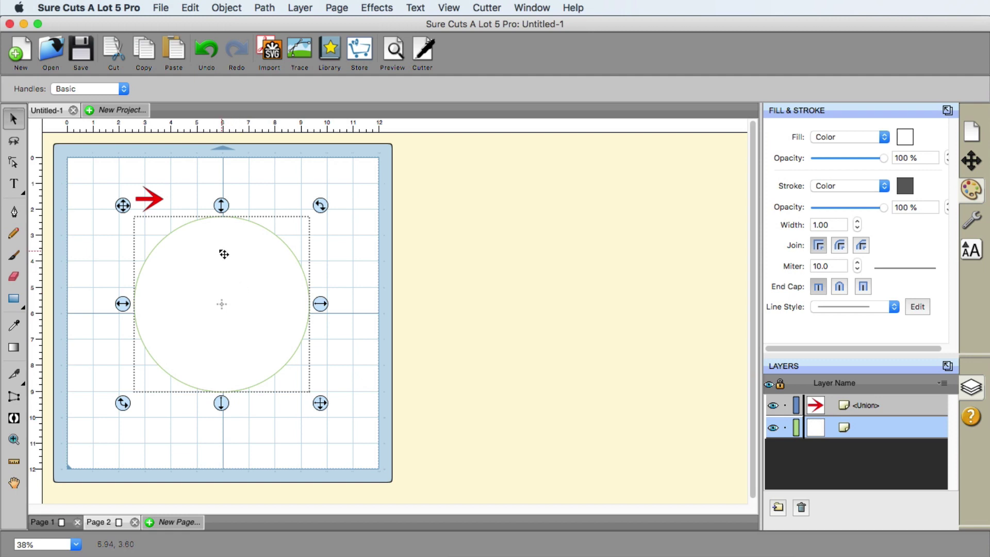
{"action": "left_click", "coordinate": [148, 57]}
Step: Draw a wide ellipse about 8.4 by 3.8 inches overlapping the upper part of the white circle
{"action": "left_click", "coordinate": [21, 301]}
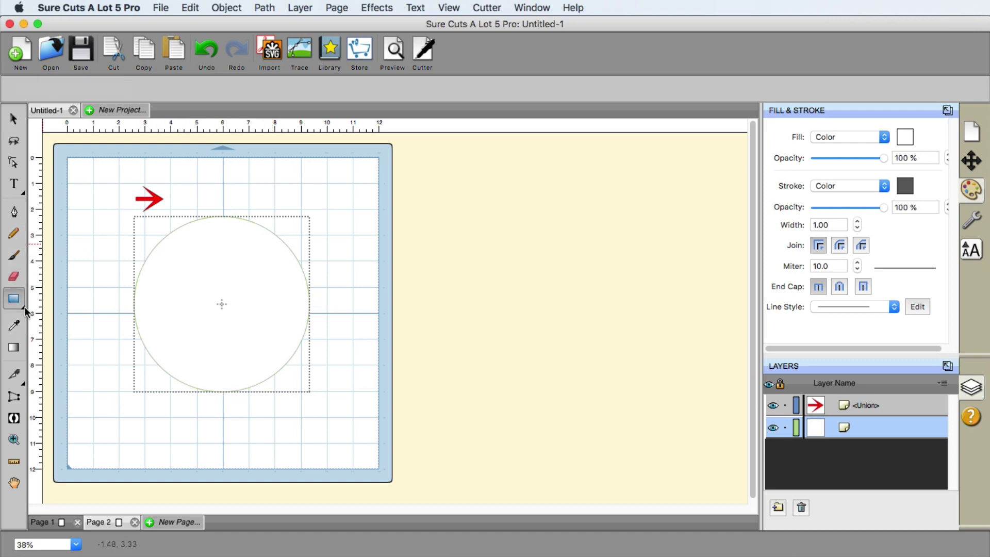
{"action": "left_click", "coordinate": [24, 307]}
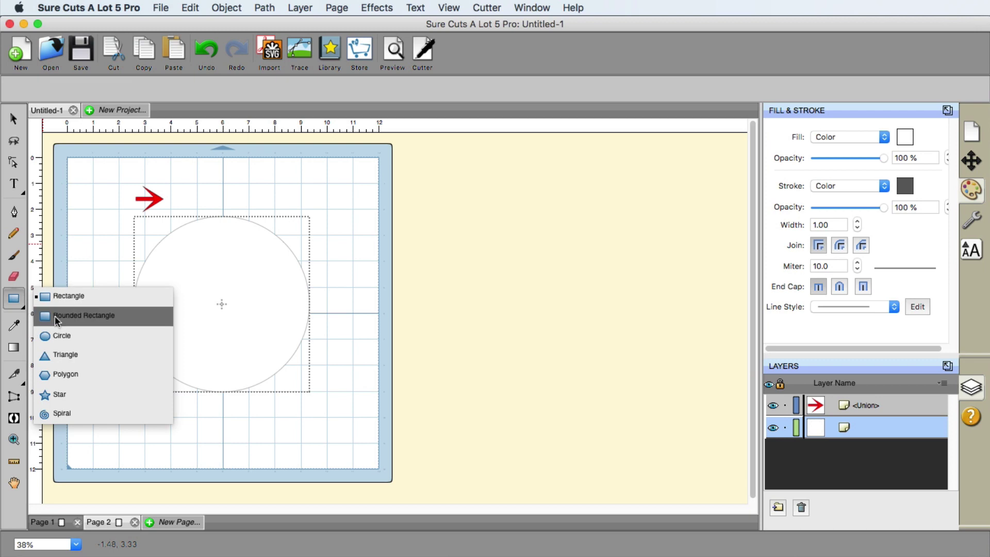
{"action": "left_click", "coordinate": [89, 335]}
{"action": "mouse_move", "coordinate": [116, 165]}
{"action": "left_mouse_down"}
{"action": "mouse_move", "coordinate": [349, 248]}
{"action": "mouse_move", "coordinate": [331, 252]}
{"action": "mouse_move", "coordinate": [335, 263]}
{"action": "left_mouse_up"}
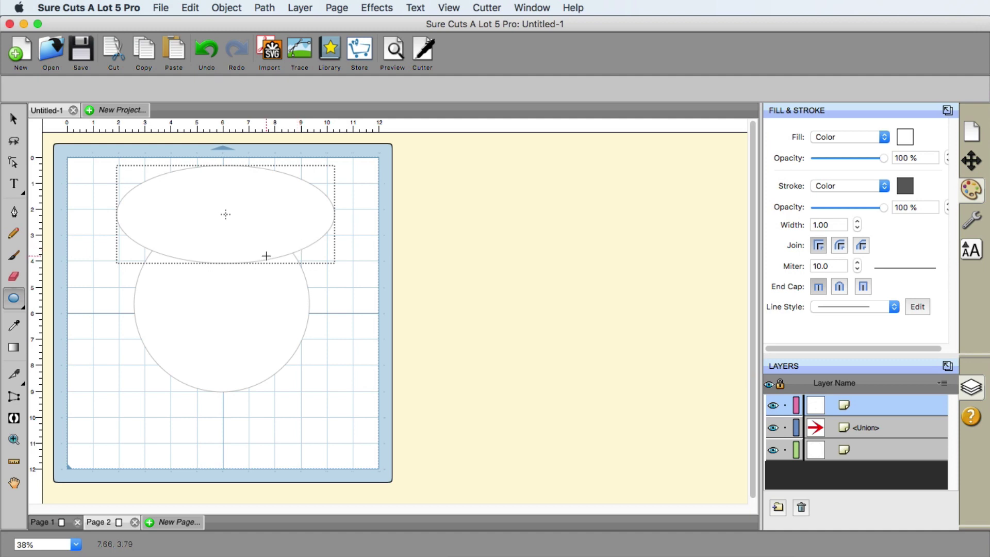
Step: Hide the ellipse, move the red arrow to the open area left of the white circle, and show the ellipse again
{"action": "left_click", "coordinate": [773, 405]}
{"action": "left_click", "coordinate": [12, 123]}
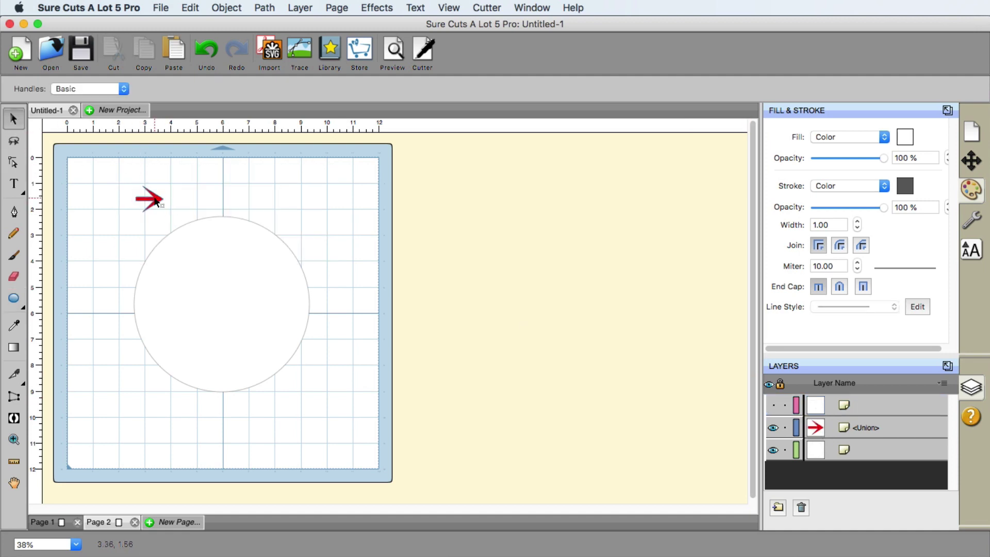
{"action": "mouse_move", "coordinate": [158, 205]}
{"action": "left_mouse_down"}
{"action": "mouse_move", "coordinate": [126, 221]}
{"action": "mouse_move", "coordinate": [93, 269]}
{"action": "mouse_move", "coordinate": [103, 275]}
{"action": "left_mouse_up"}
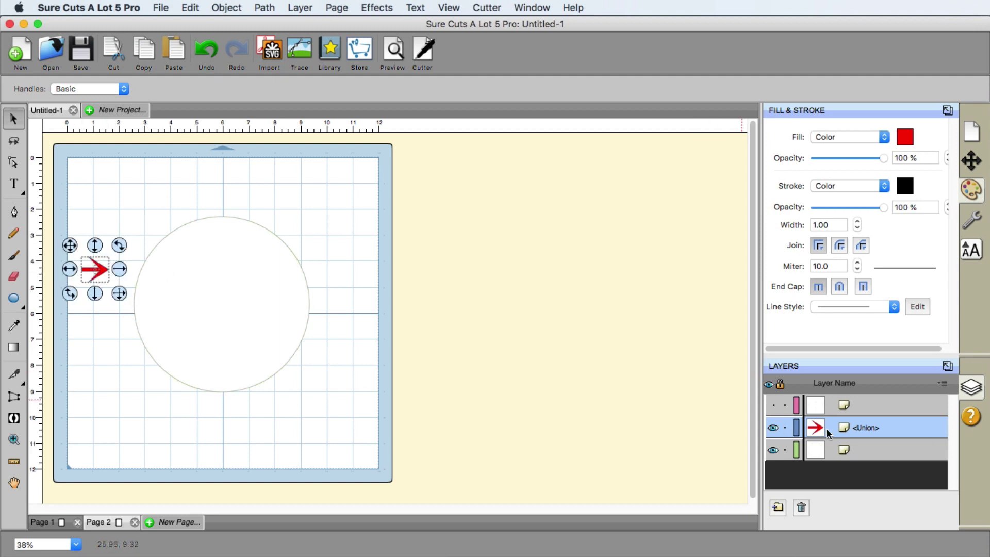
{"action": "left_click", "coordinate": [774, 406]}
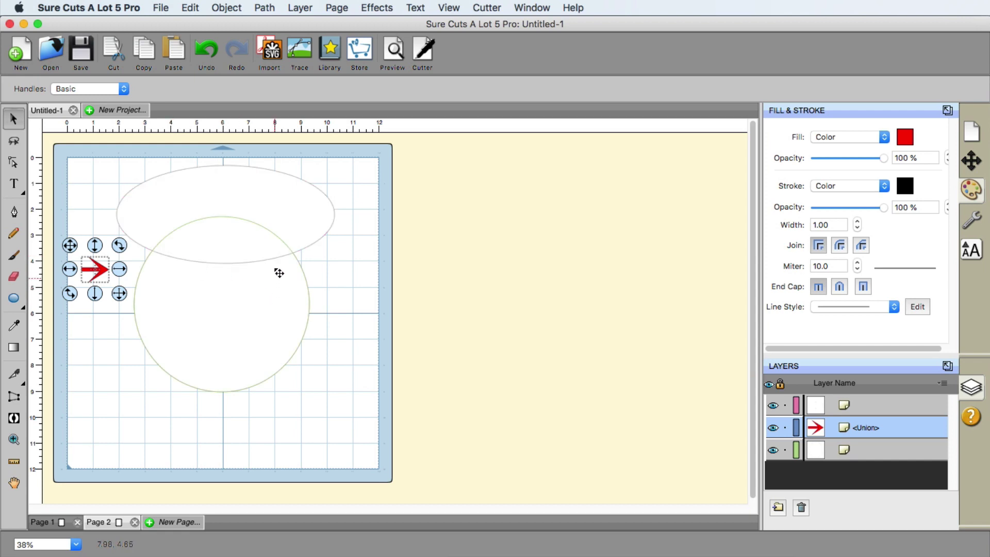
Step: Move the red arrow's layer above the ellipse's layer in the stacking order
{"action": "left_click", "coordinate": [377, 8]}
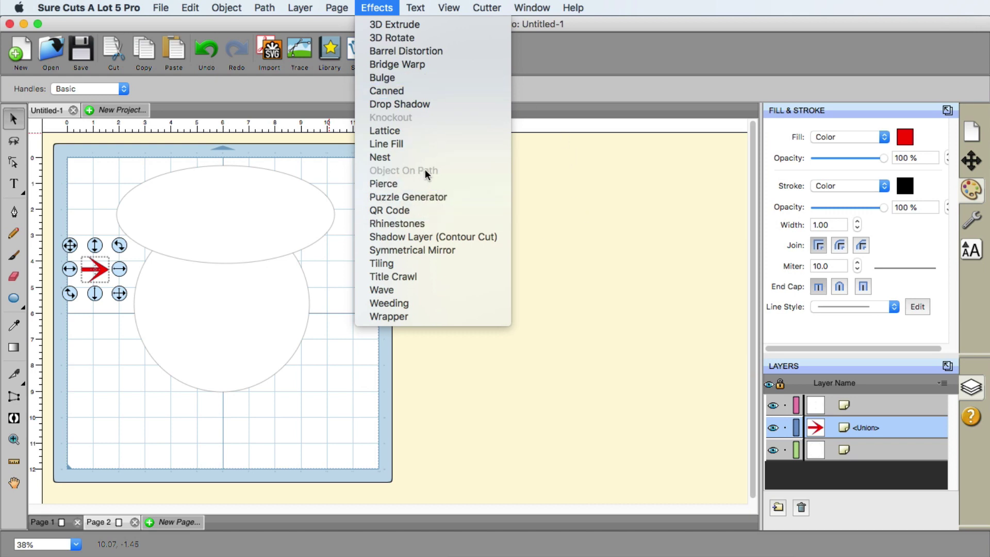
{"action": "left_click", "coordinate": [598, 237]}
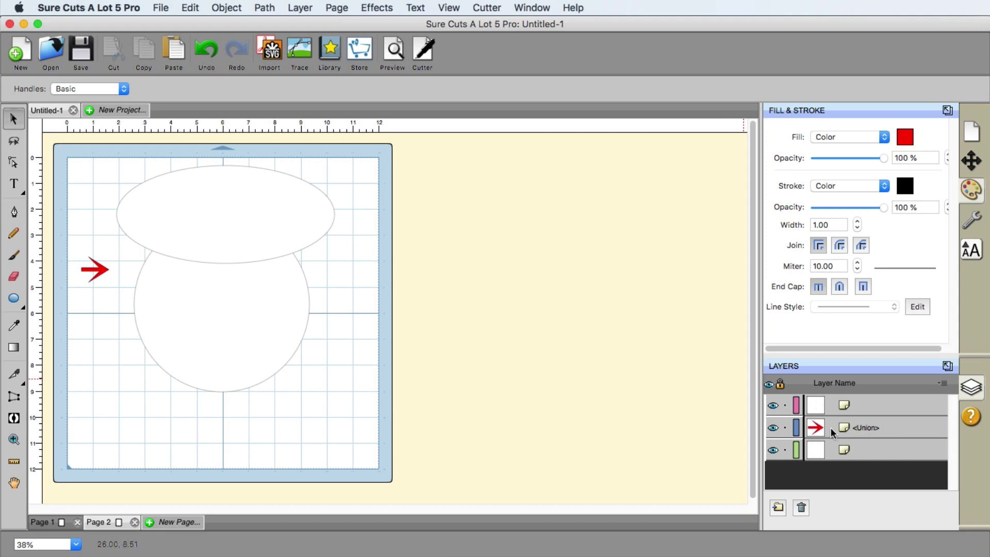
{"action": "left_click", "coordinate": [817, 430]}
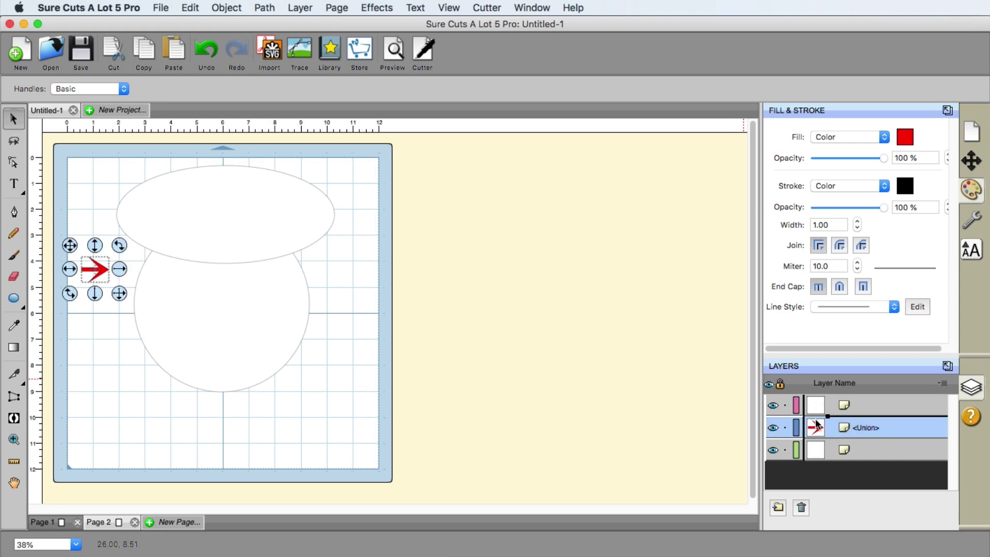
{"action": "left_click_drag", "start_coordinate": [815, 397], "coordinate": [815, 399]}
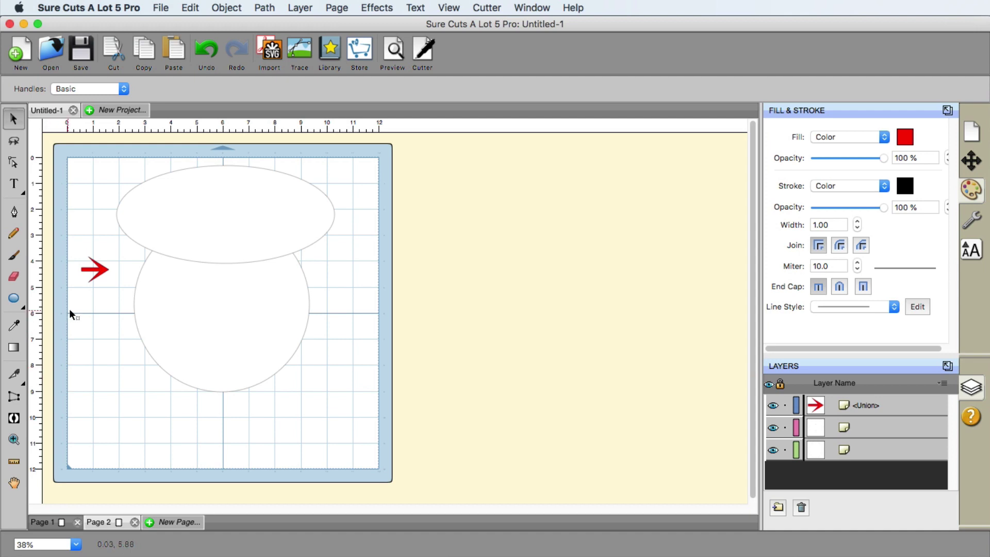
Step: Start Object On Path for the red arrow and the ellipse, with Auto Preview and Reverse path order enabled
{"action": "left_click", "coordinate": [97, 272]}
{"action": "left_click", "coordinate": [159, 238], "text": "shift"}
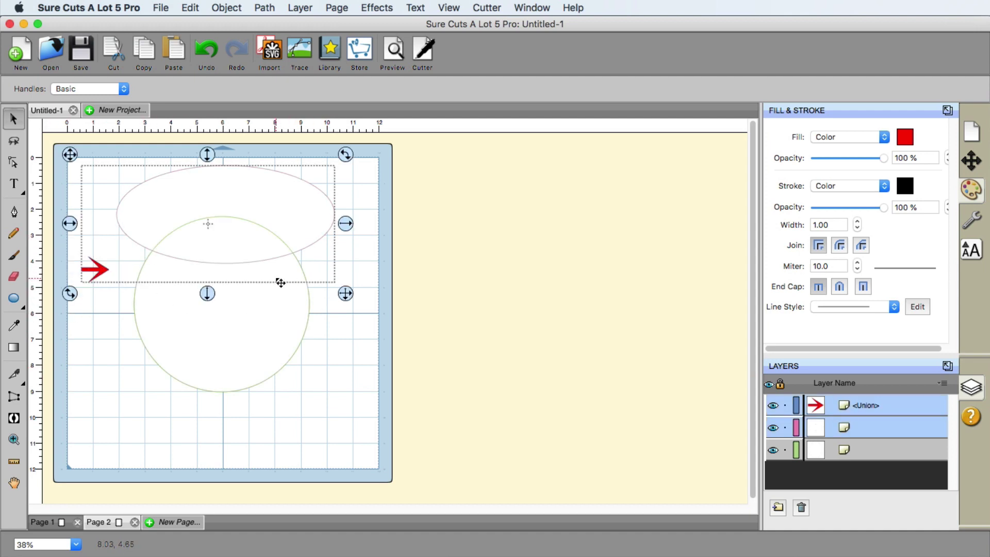
{"action": "left_click", "coordinate": [378, 8]}
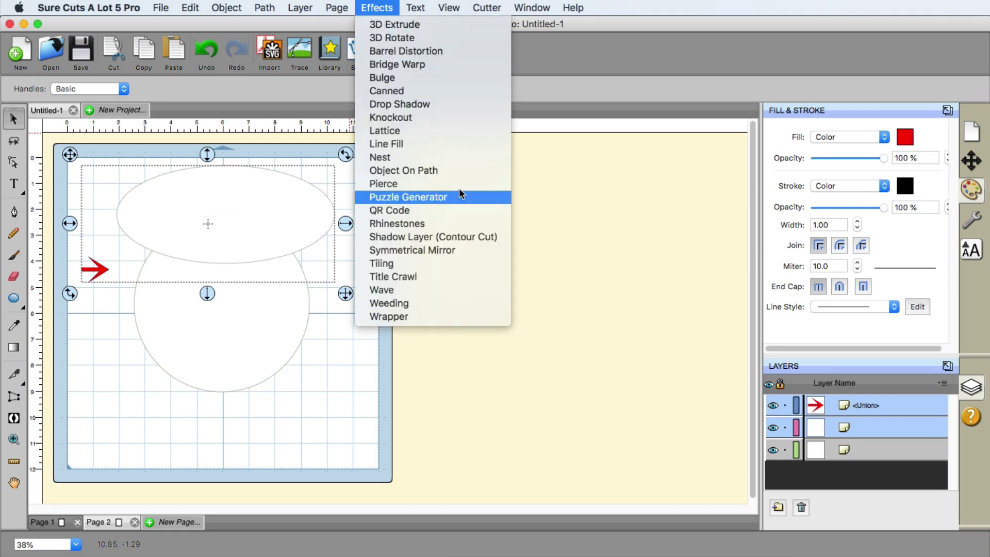
{"action": "left_click", "coordinate": [457, 171]}
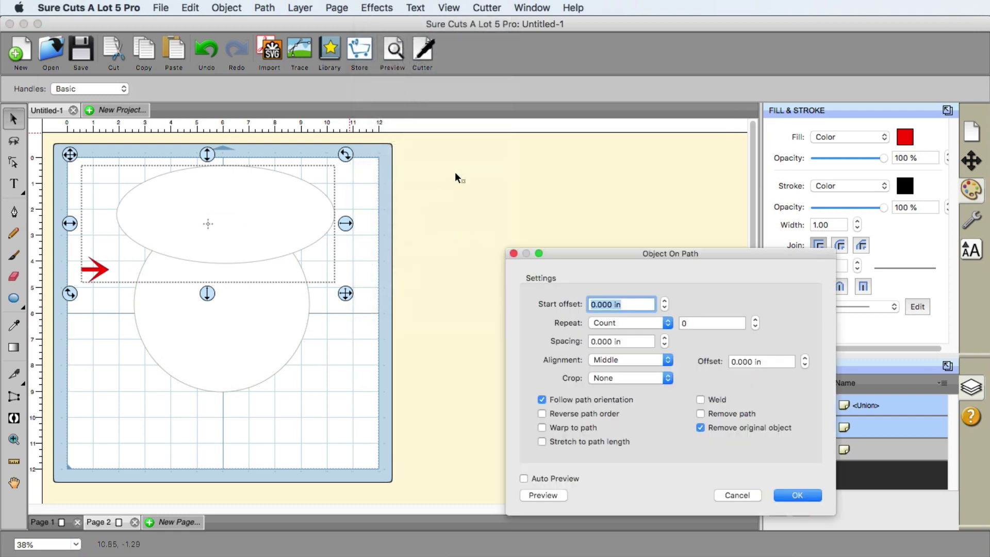
{"action": "left_click", "coordinate": [536, 476]}
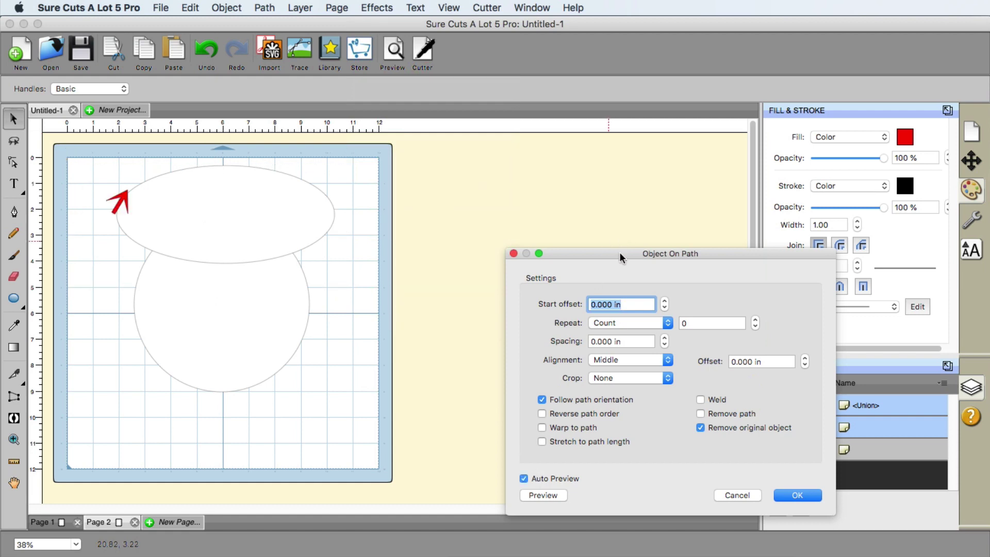
{"action": "left_click_drag", "start_coordinate": [616, 255], "coordinate": [514, 151]}
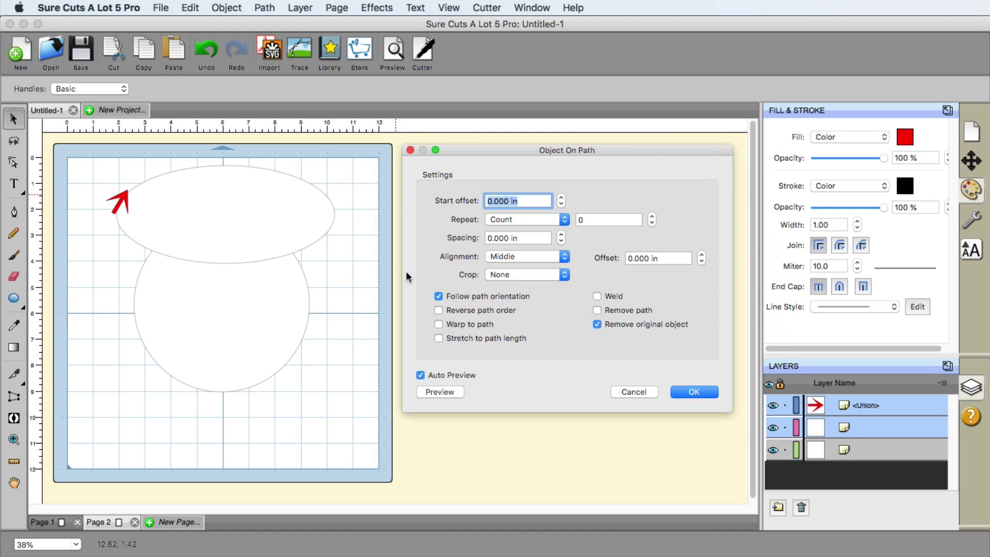
{"action": "left_click", "coordinate": [439, 310]}
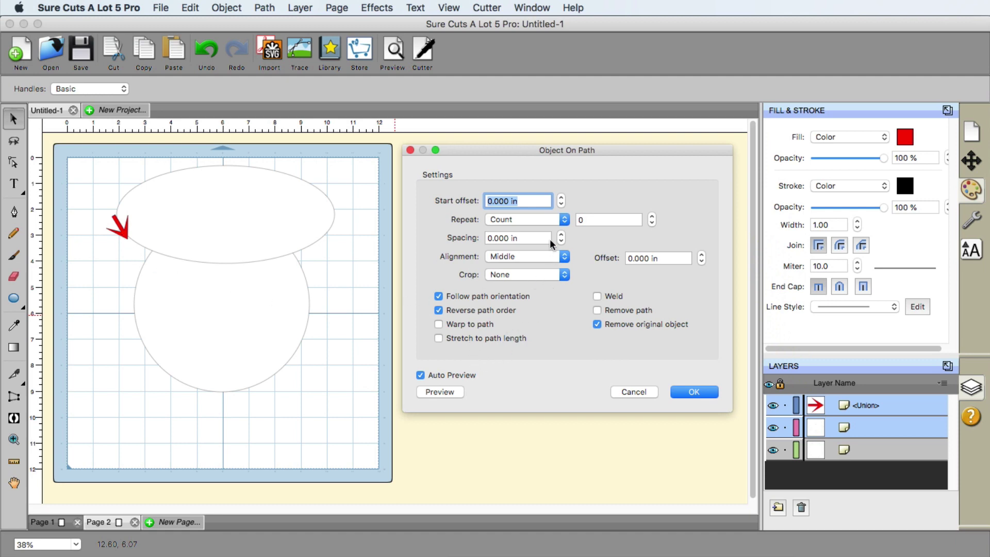
Step: Set the Object On Path start offset to 1.70 in and the repeat count to 6
{"action": "left_click", "coordinate": [561, 198]}
{"action": "left_click", "coordinate": [561, 198]}
{"action": "left_click", "coordinate": [561, 198]}
{"action": "left_click_drag", "start_coordinate": [561, 198], "coordinate": [561, 198]}
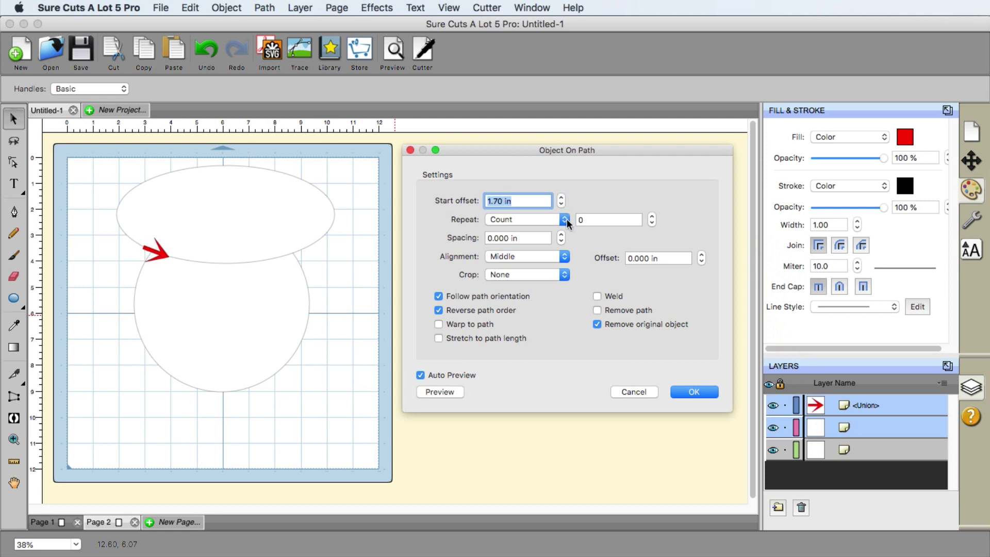
{"action": "left_click", "coordinate": [651, 216]}
{"action": "left_click", "coordinate": [651, 216]}
{"action": "left_click", "coordinate": [652, 216]}
{"action": "left_click", "coordinate": [652, 216]}
{"action": "left_click", "coordinate": [652, 216]}
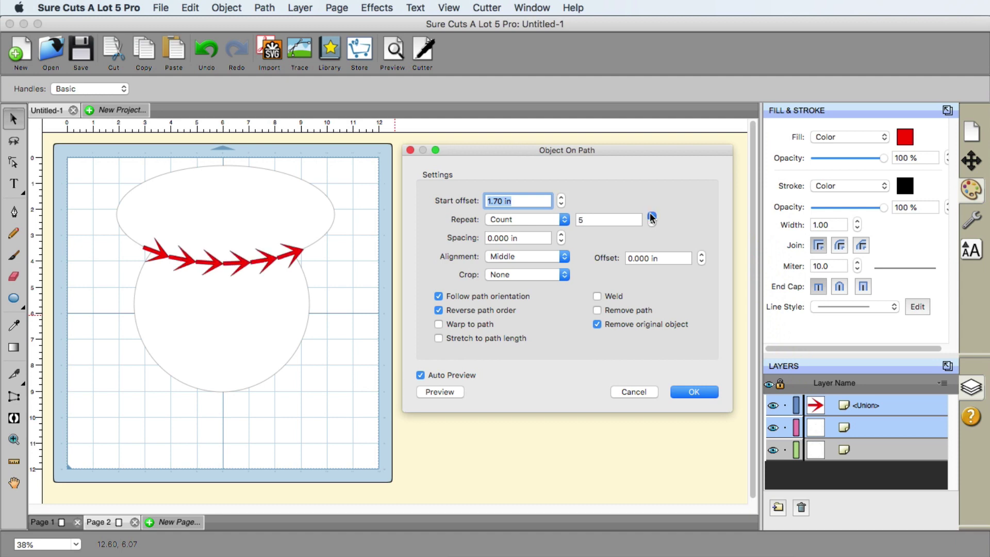
{"action": "left_click", "coordinate": [652, 216]}
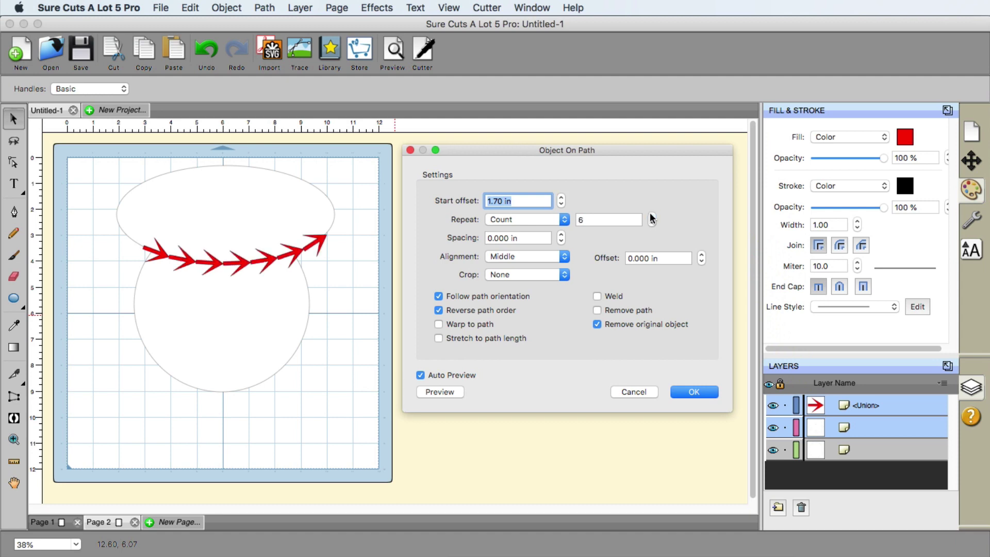
Step: Set the spacing between the repeated arrows to -0.25 in so that they overlap
{"action": "left_click", "coordinate": [561, 241]}
{"action": "left_click", "coordinate": [561, 241]}
{"action": "left_click", "coordinate": [562, 241]}
{"action": "left_click", "coordinate": [561, 242]}
{"action": "left_click", "coordinate": [561, 242]}
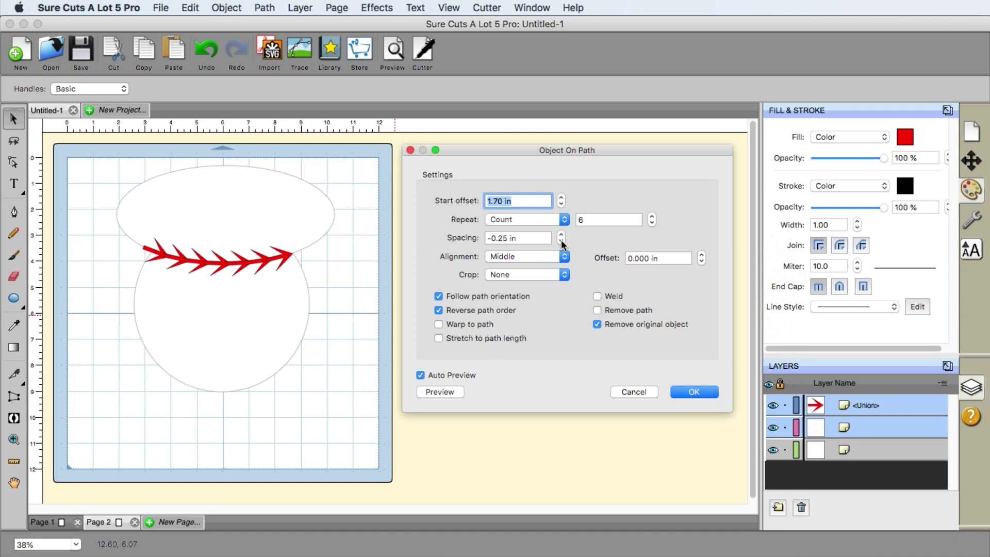
Step: Set the repeat count to 7 and spacing to -0.35 in, enable Warp to path and Remove path, and apply the effect
{"action": "left_click", "coordinate": [652, 217]}
{"action": "left_click", "coordinate": [562, 242]}
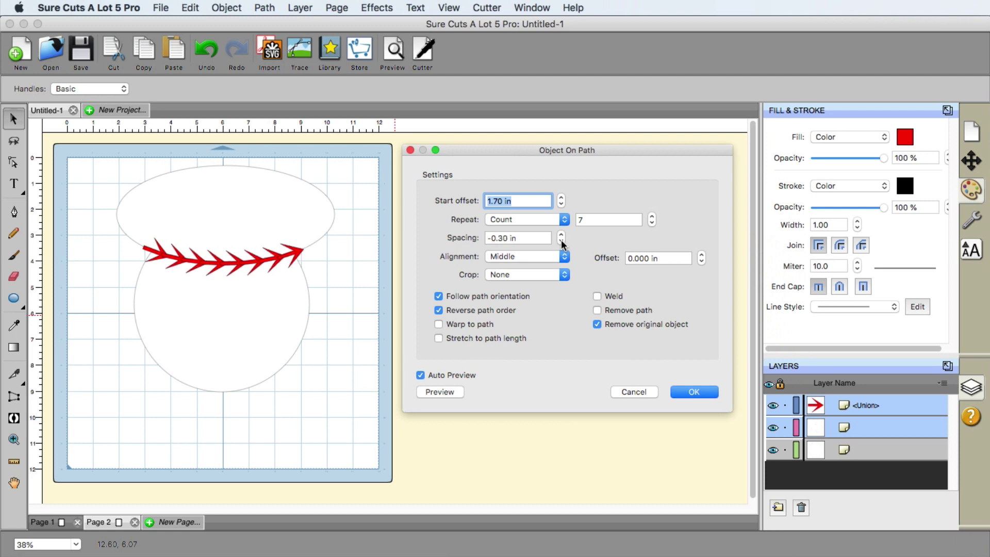
{"action": "left_click", "coordinate": [562, 242]}
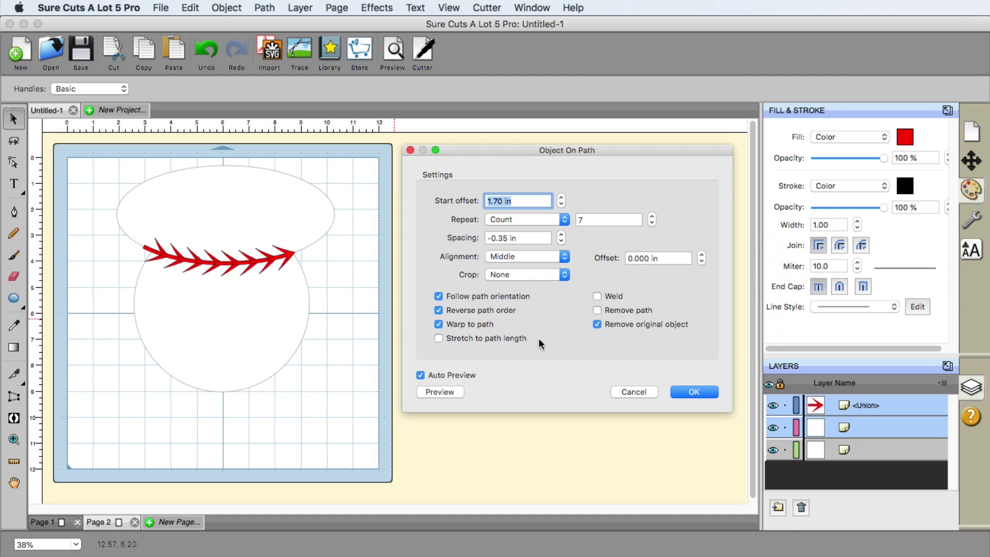
{"action": "left_click", "coordinate": [597, 310]}
{"action": "left_click", "coordinate": [694, 392]}
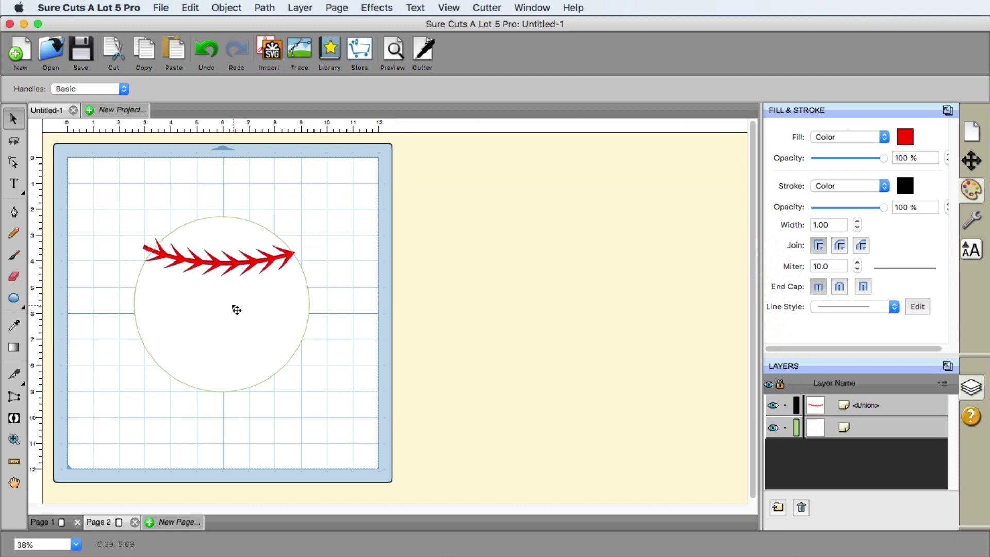
Step: Select the stitch row and the white circle together and trim the stitches to the circle with Intersection
{"action": "left_click", "coordinate": [284, 336]}
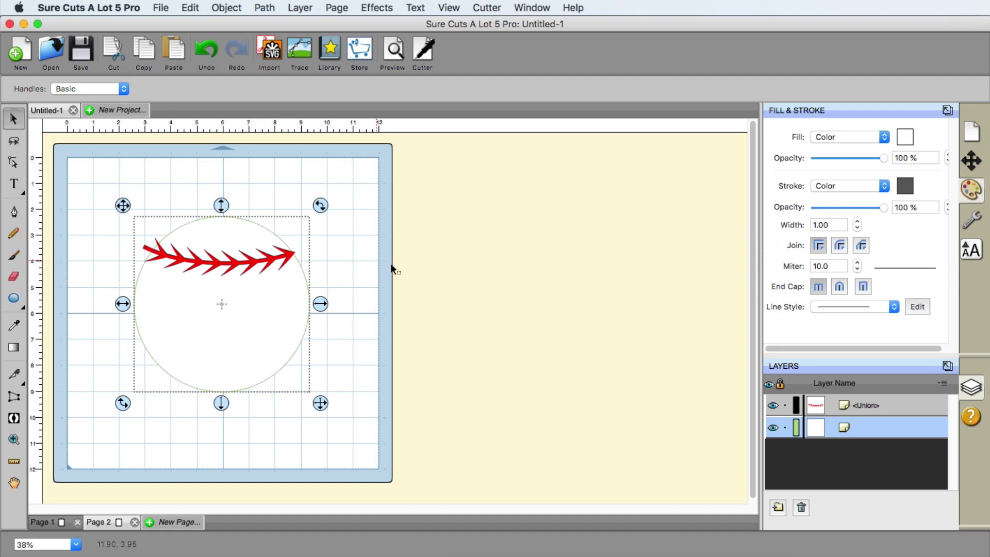
{"action": "left_click", "coordinate": [407, 267]}
{"action": "left_click_drag", "start_coordinate": [88, 174], "coordinate": [395, 418]}
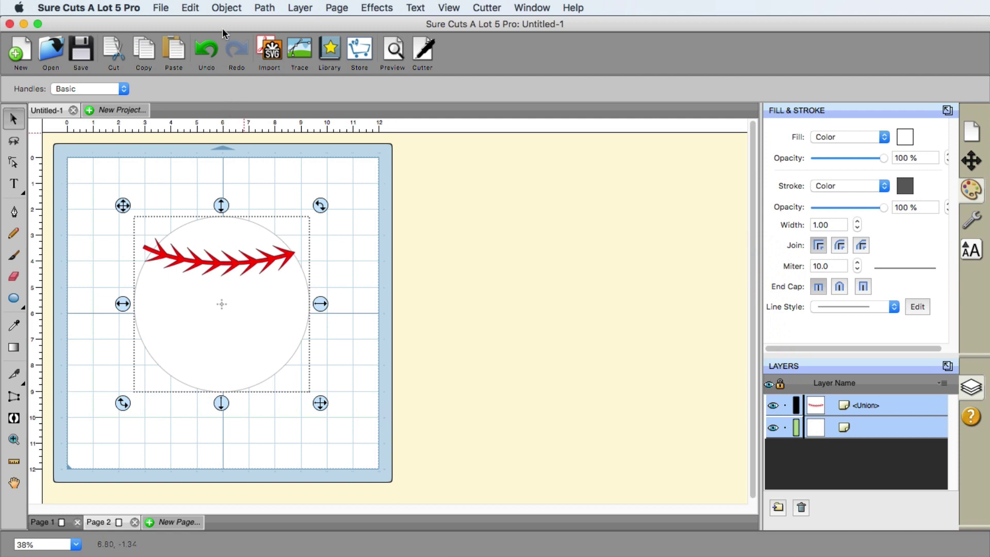
{"action": "left_click", "coordinate": [263, 8]}
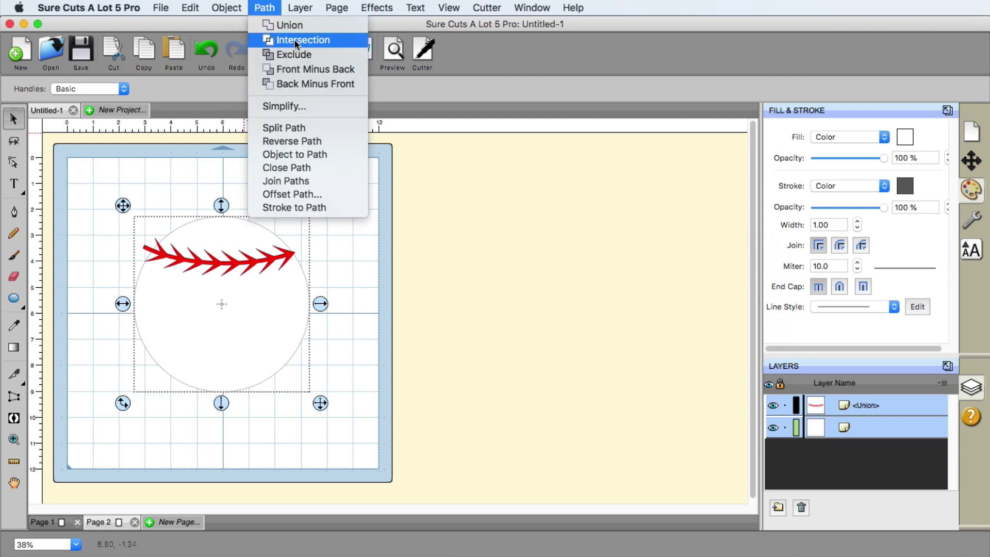
{"action": "left_click", "coordinate": [308, 43]}
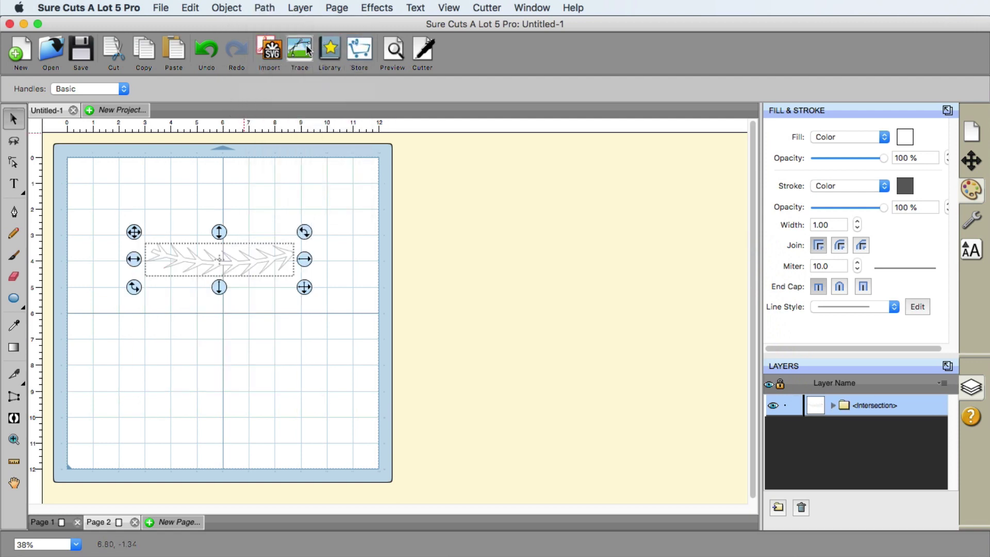
Step: Fill the intersected stitch row with red (RGB 255, 0, 0)
{"action": "left_click", "coordinate": [905, 137]}
{"action": "left_click", "coordinate": [523, 291]}
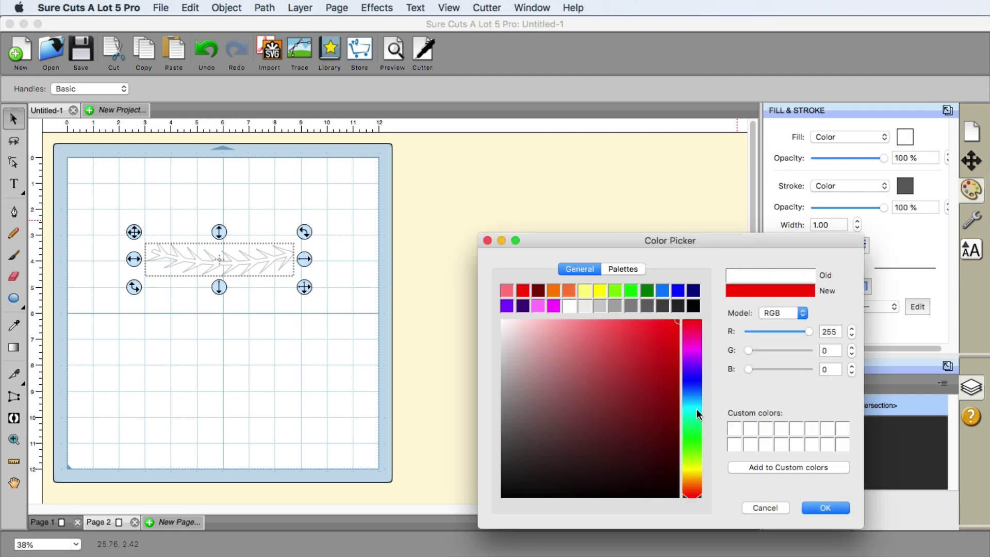
{"action": "left_click", "coordinate": [830, 509]}
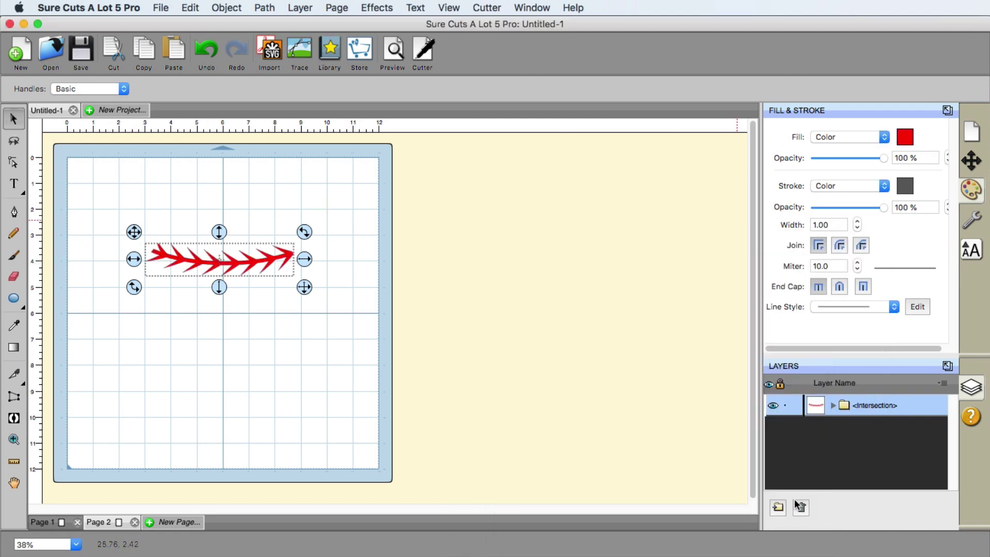
Step: Paste the white circle back in place and move the red stitch row's layer above it
{"action": "left_click", "coordinate": [189, 8]}
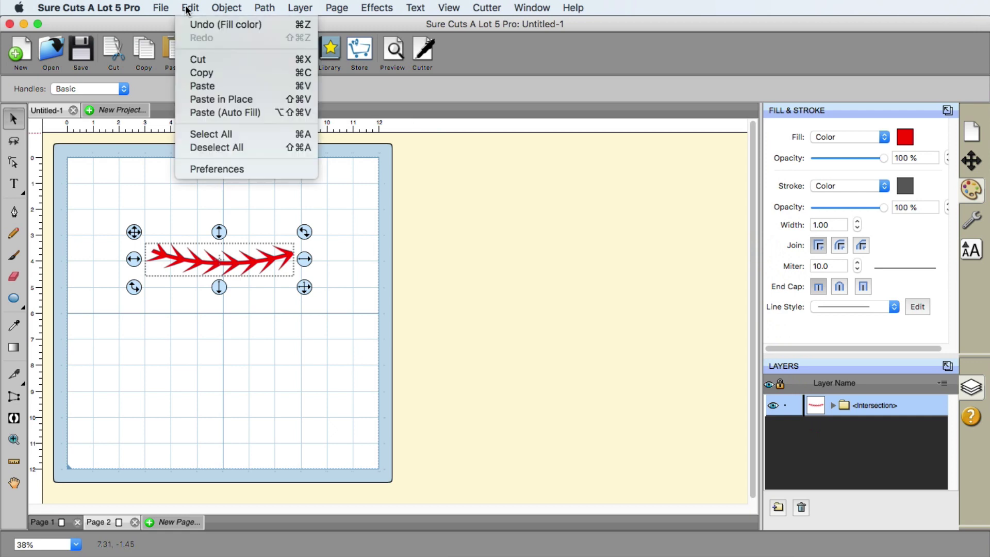
{"action": "left_click", "coordinate": [215, 101]}
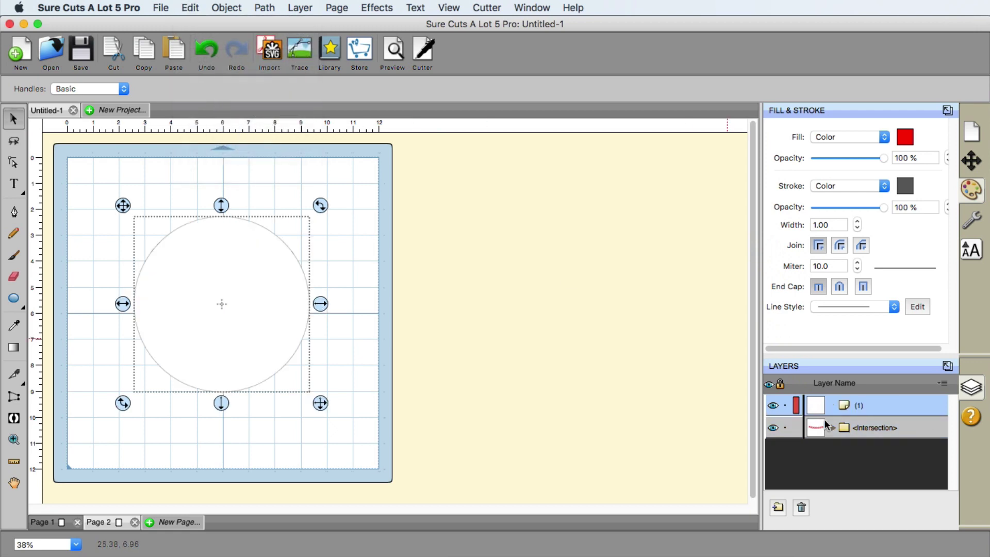
{"action": "left_click_drag", "start_coordinate": [817, 433], "coordinate": [818, 398]}
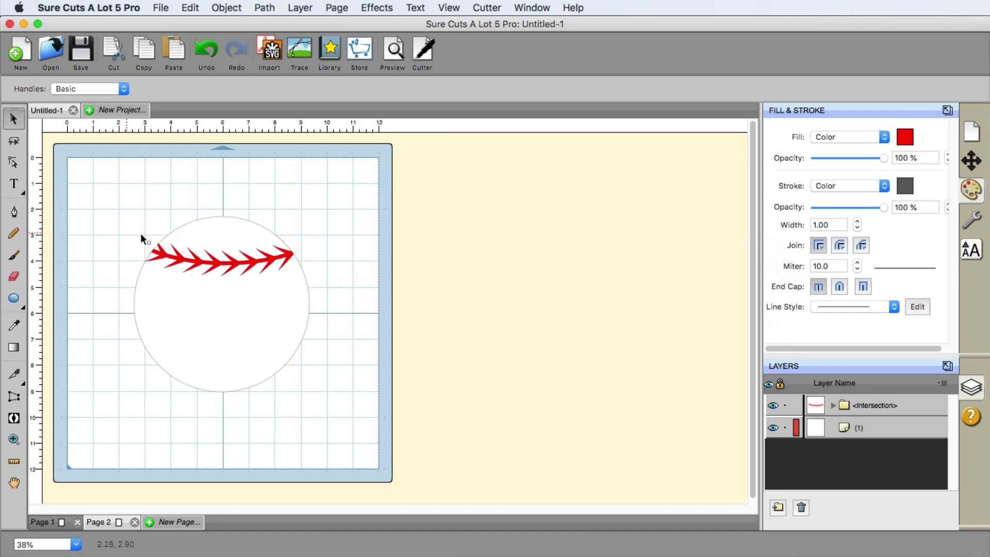
Step: Select the circle with its stitch row and mirror them from top to bottom with the Symmetrical Mirror effect
{"action": "left_click", "coordinate": [854, 408]}
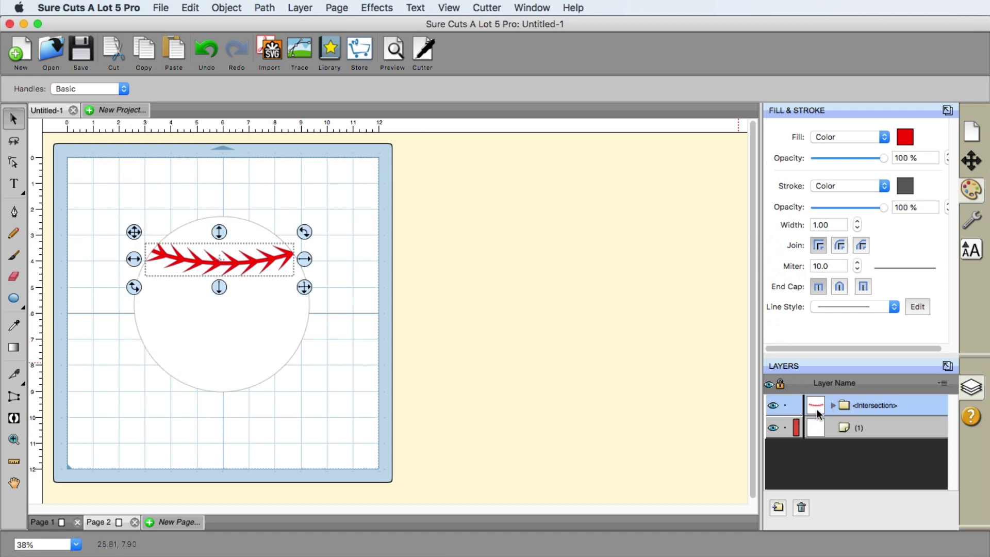
{"action": "left_click", "coordinate": [833, 406]}
{"action": "left_click", "coordinate": [835, 406]}
{"action": "left_click_drag", "start_coordinate": [85, 190], "coordinate": [393, 443]}
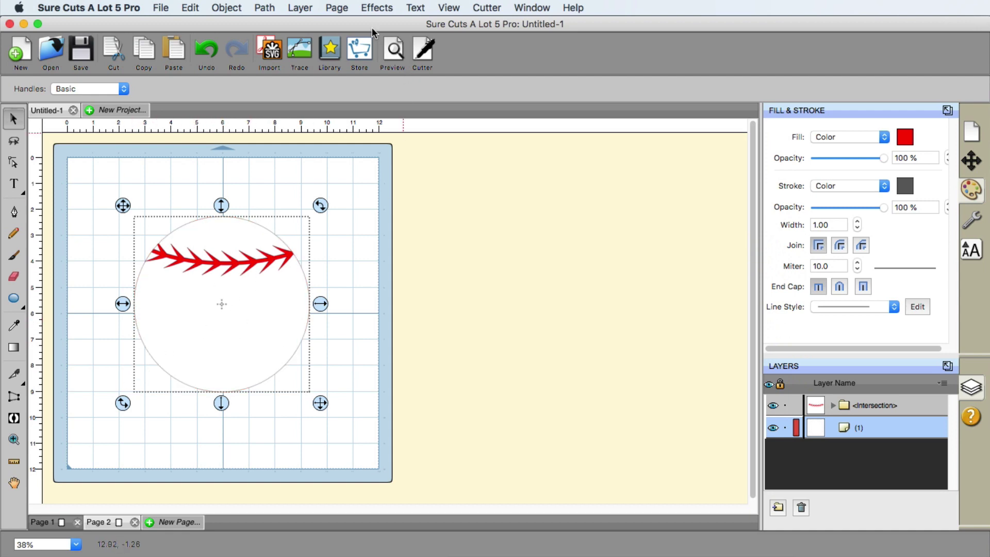
{"action": "left_click", "coordinate": [377, 8]}
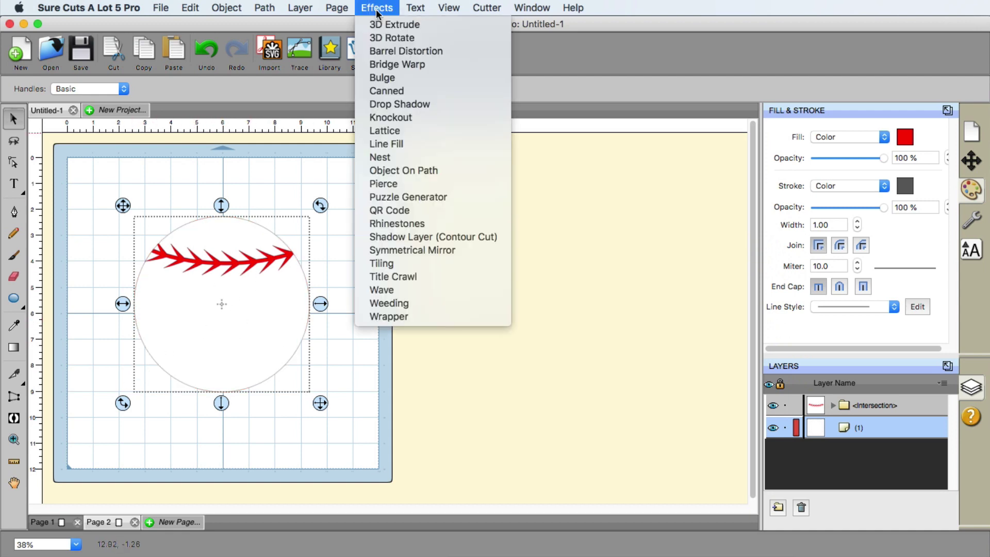
{"action": "left_click", "coordinate": [427, 251]}
{"action": "left_click", "coordinate": [581, 248]}
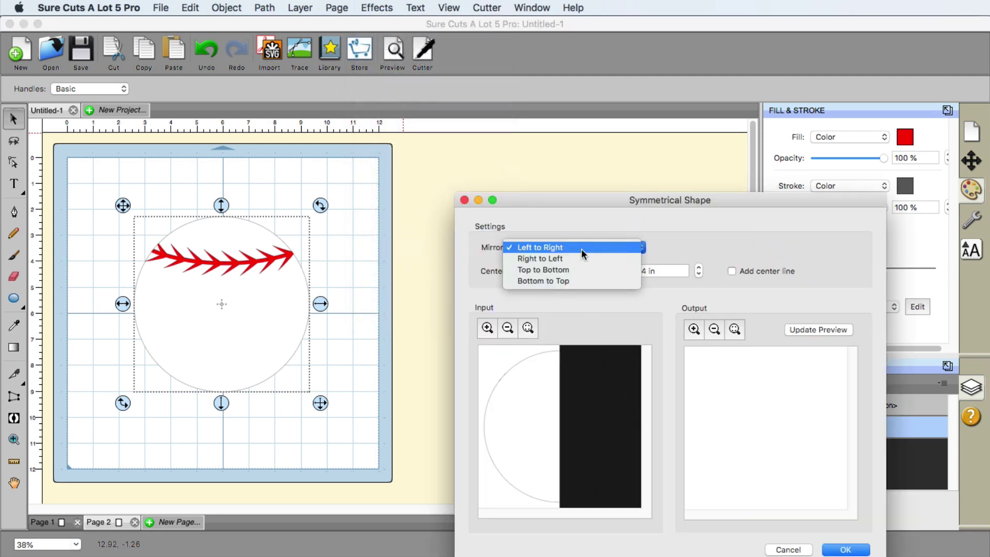
{"action": "left_click", "coordinate": [576, 268]}
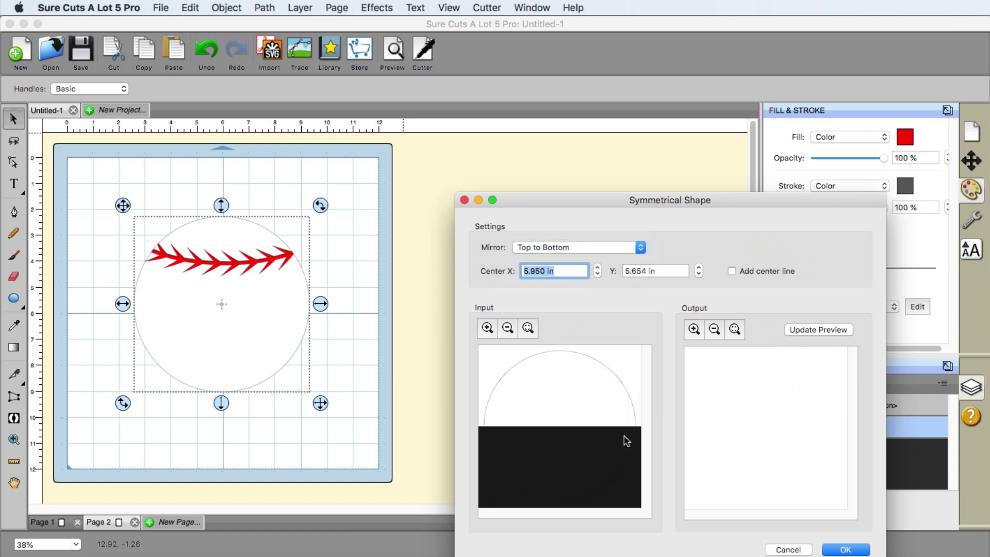
{"action": "left_click", "coordinate": [816, 330]}
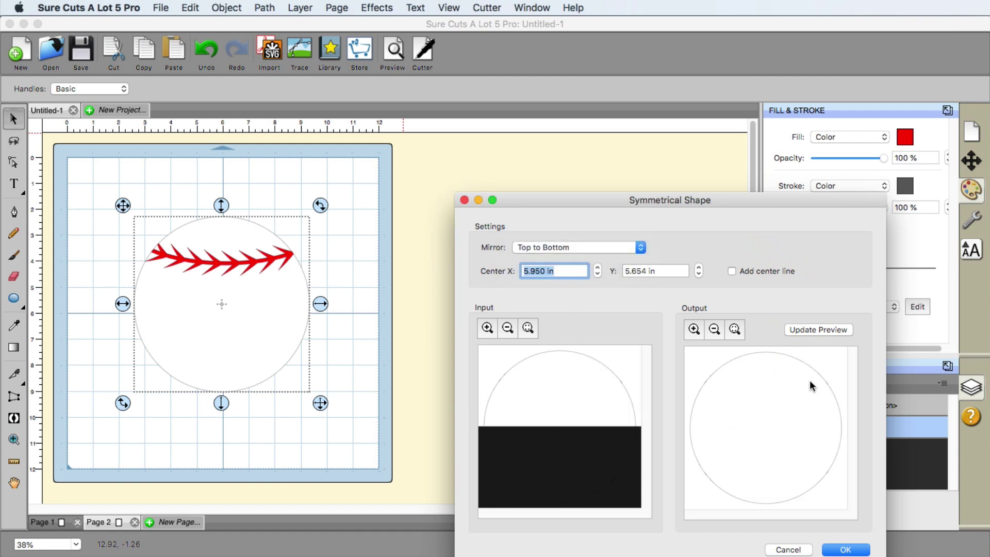
{"action": "left_click", "coordinate": [848, 550]}
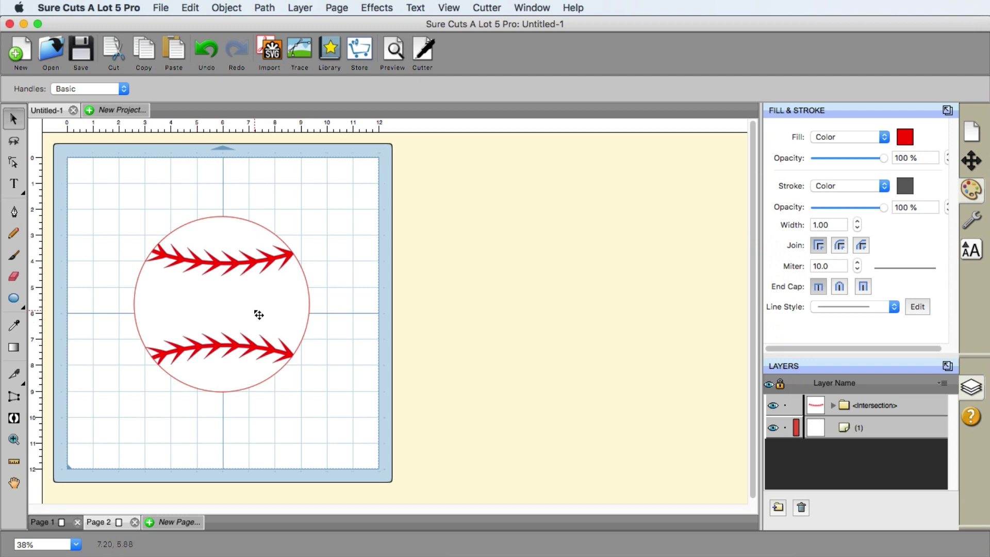
Step: Preview the cut lines and nodes of the mirrored baseball
{"action": "left_click", "coordinate": [394, 51]}
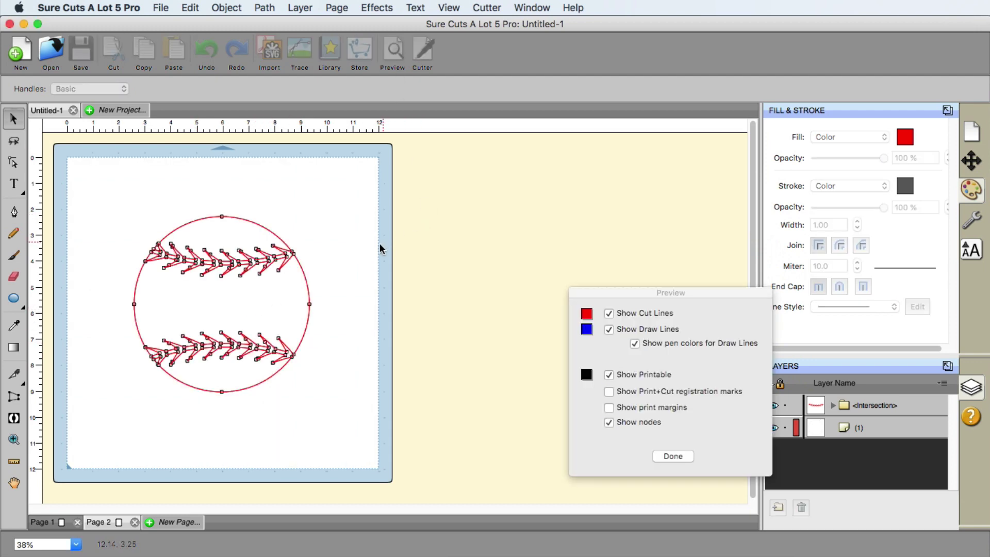
{"action": "left_click", "coordinate": [673, 456]}
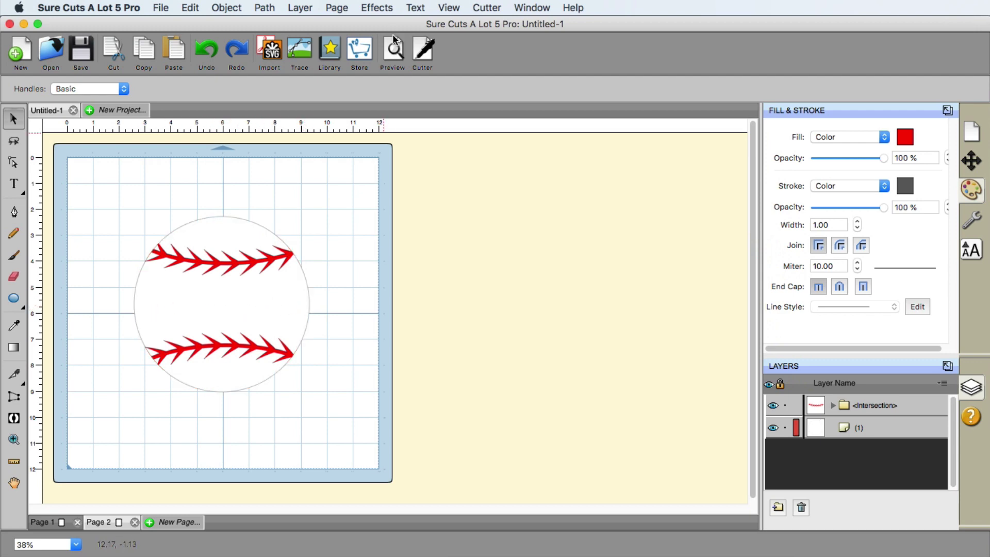
{"action": "left_click", "coordinate": [393, 53]}
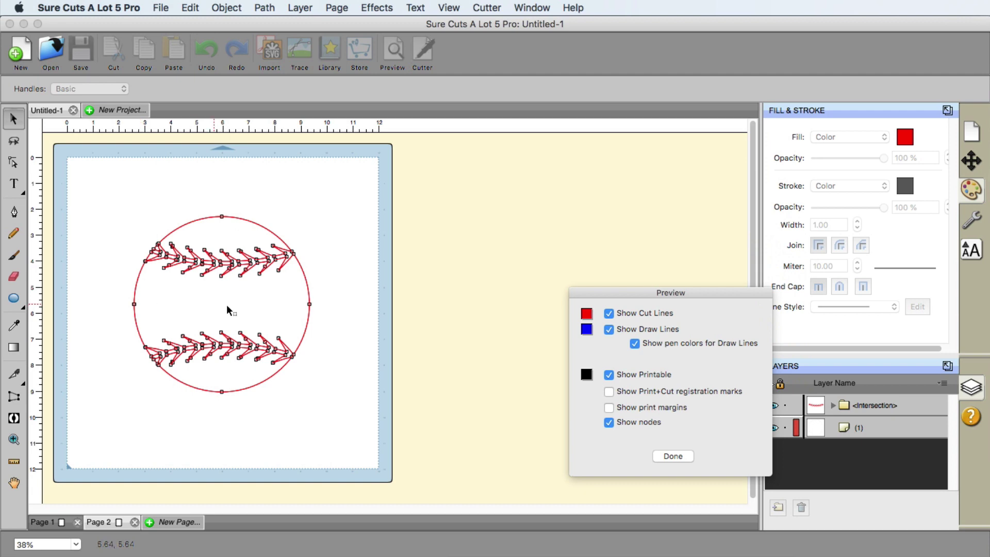
{"action": "left_click", "coordinate": [672, 456]}
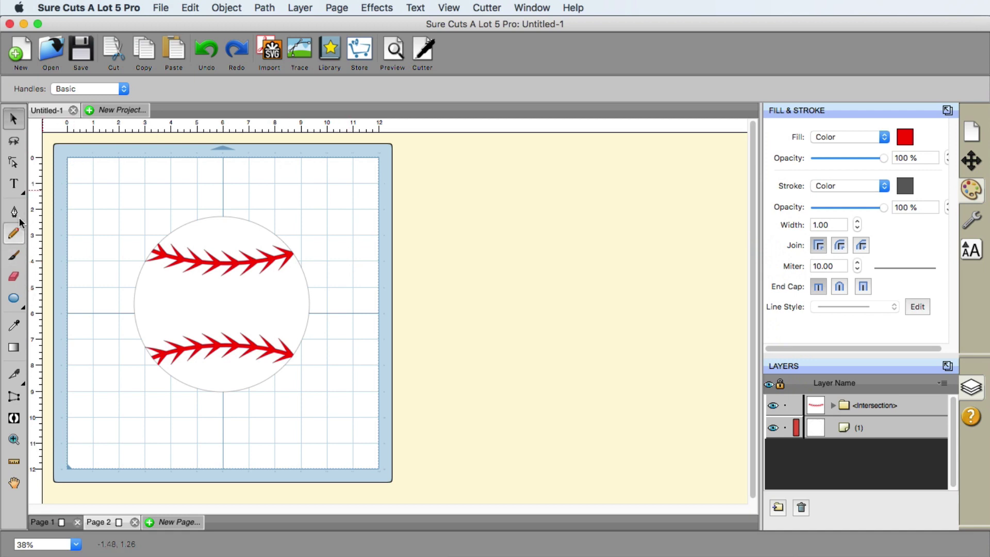
Step: Add the surname as capital-letter text above the baseball
{"action": "left_click", "coordinate": [14, 183]}
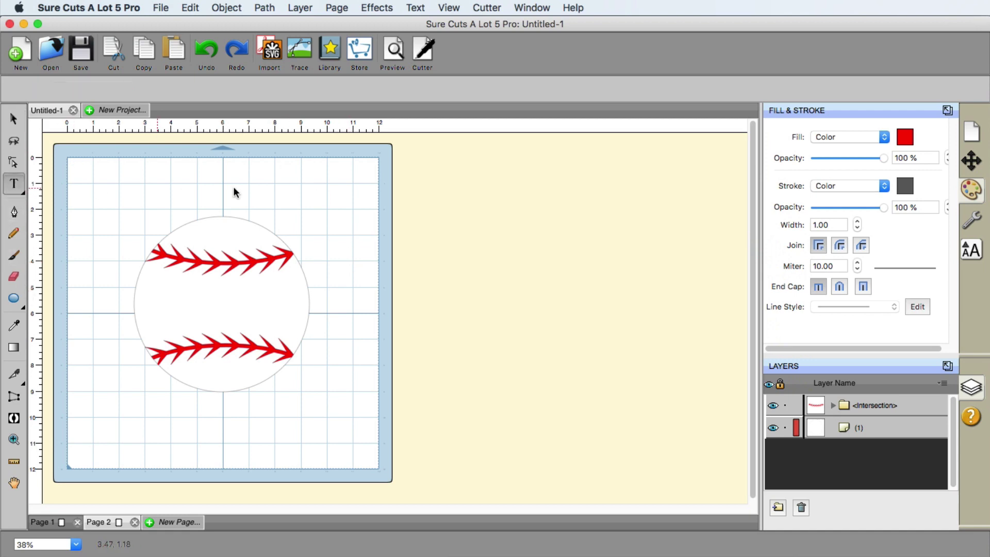
{"action": "left_click", "coordinate": [151, 172]}
{"action": "type", "text": "SMITH"}
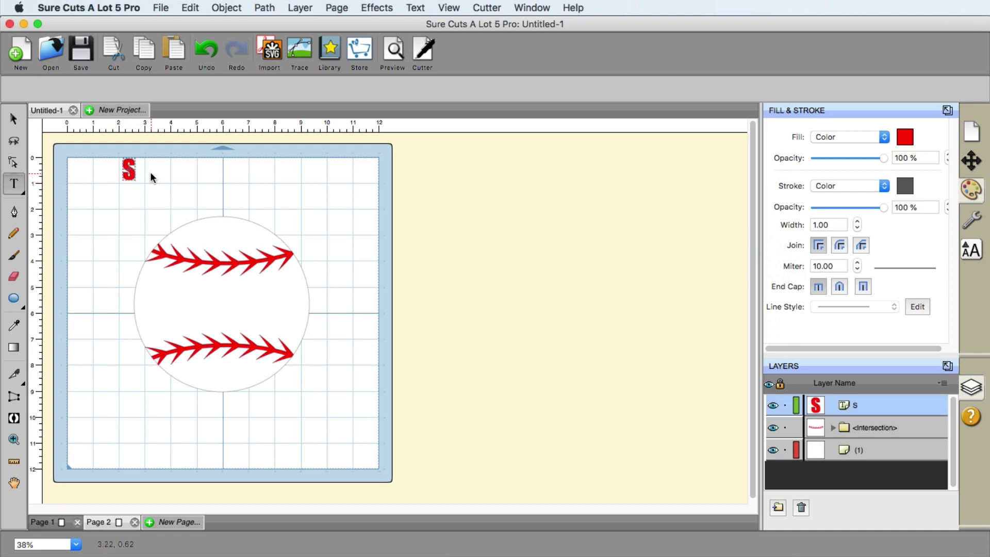
Step: Fill the surname text with black and enlarge it to about 5.05 in wide between the two stitch rows
{"action": "left_click", "coordinate": [14, 119]}
{"action": "left_click", "coordinate": [908, 138]}
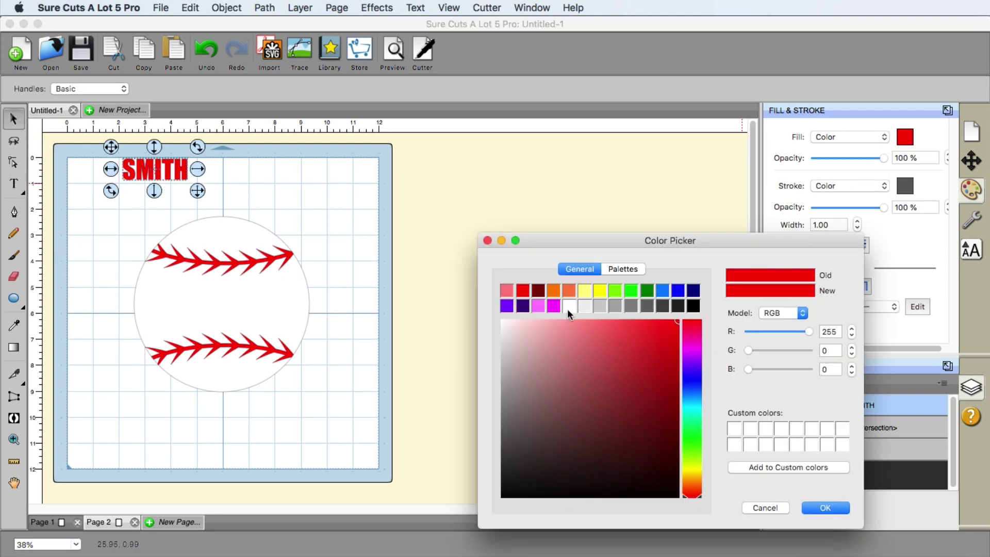
{"action": "left_click", "coordinate": [695, 305]}
{"action": "left_click", "coordinate": [836, 508]}
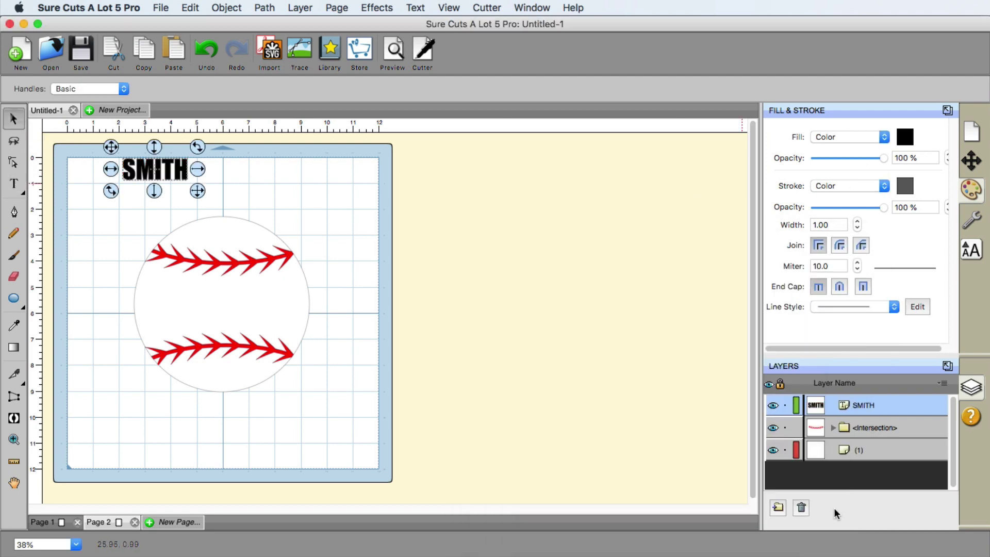
{"action": "left_click_drag", "start_coordinate": [174, 175], "coordinate": [303, 360]}
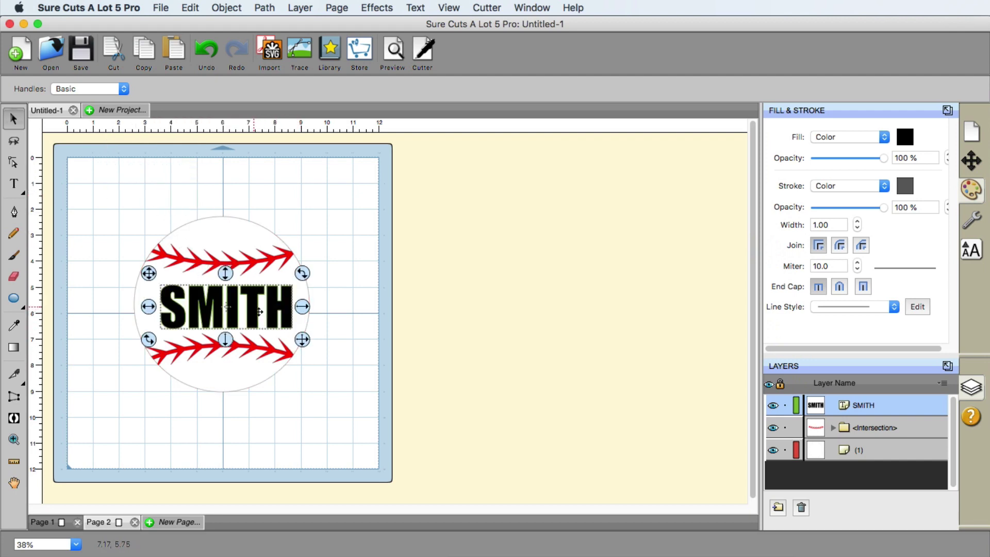
{"action": "left_click_drag", "start_coordinate": [258, 310], "coordinate": [253, 310]}
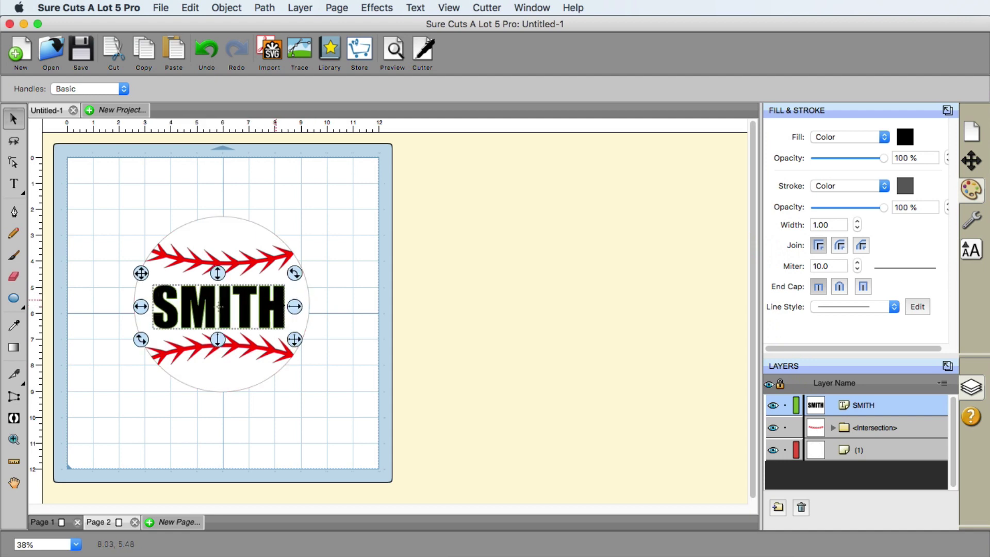
Step: Delete the mirrored circle, then paste the original white circle in place and move it beneath all other layers
{"action": "left_click", "coordinate": [309, 294]}
{"action": "left_click", "coordinate": [308, 294]}
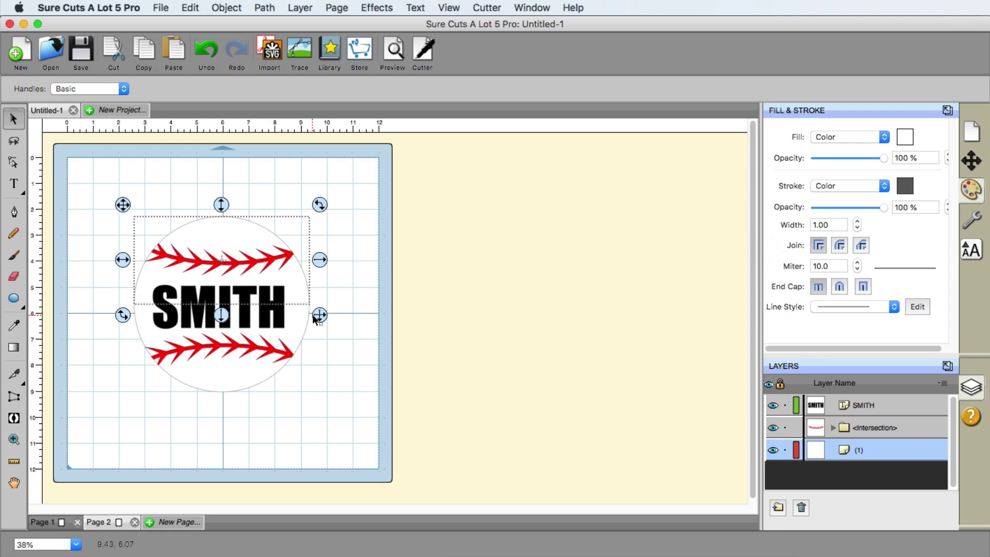
{"action": "key", "text": "Delete"}
{"action": "left_click", "coordinate": [190, 7]}
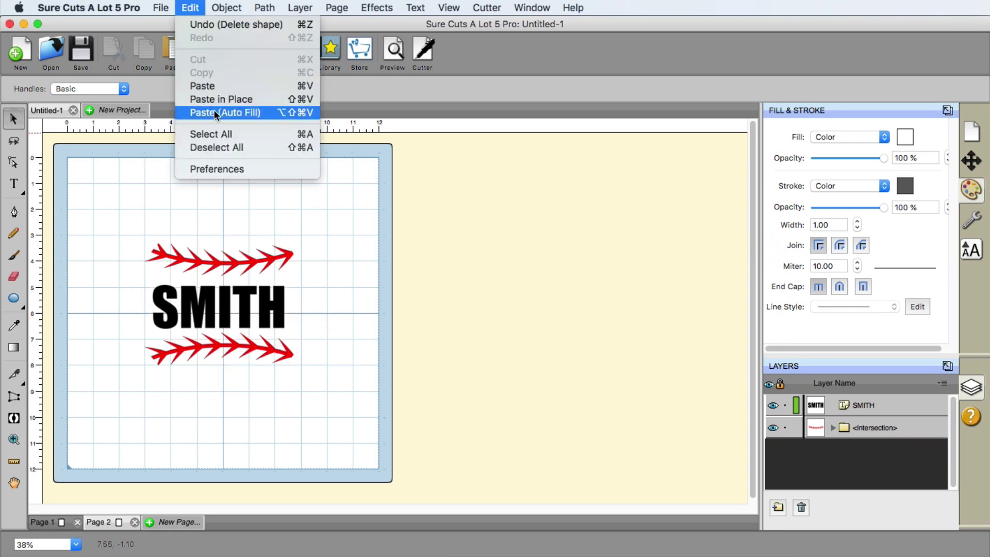
{"action": "left_click", "coordinate": [219, 97]}
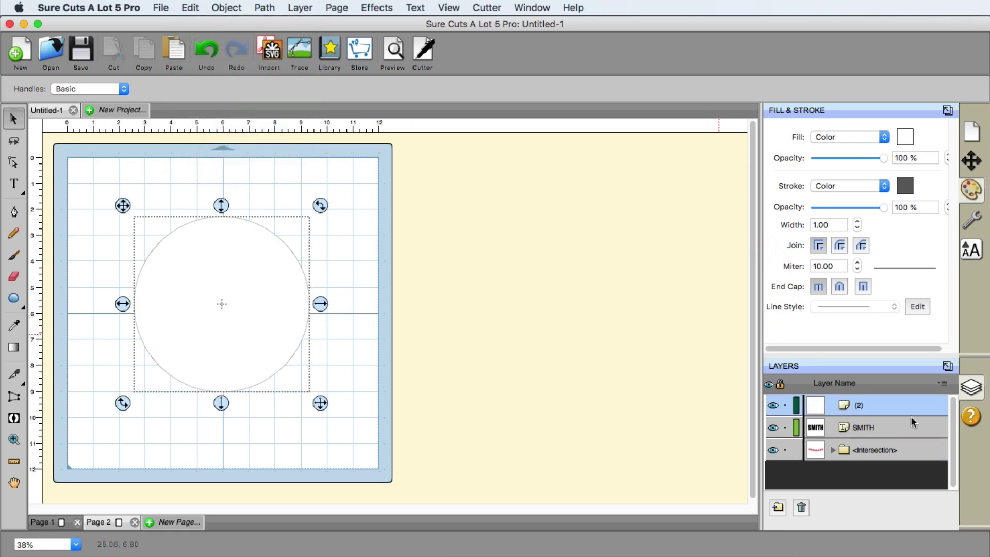
{"action": "left_click_drag", "start_coordinate": [820, 404], "coordinate": [813, 469]}
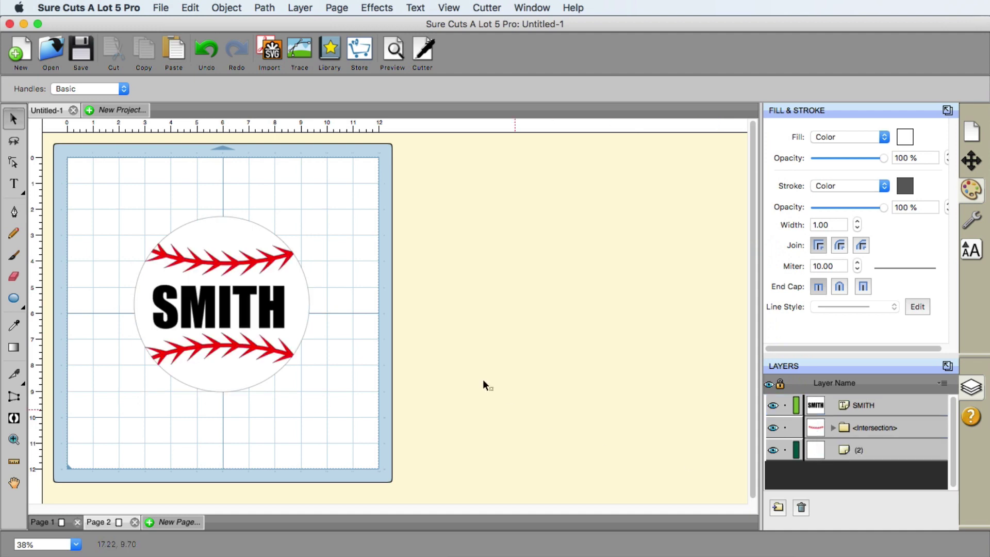
Step: Center the surname text horizontally and vertically on the white circle, aligning to the selection
{"action": "left_click", "coordinate": [276, 301]}
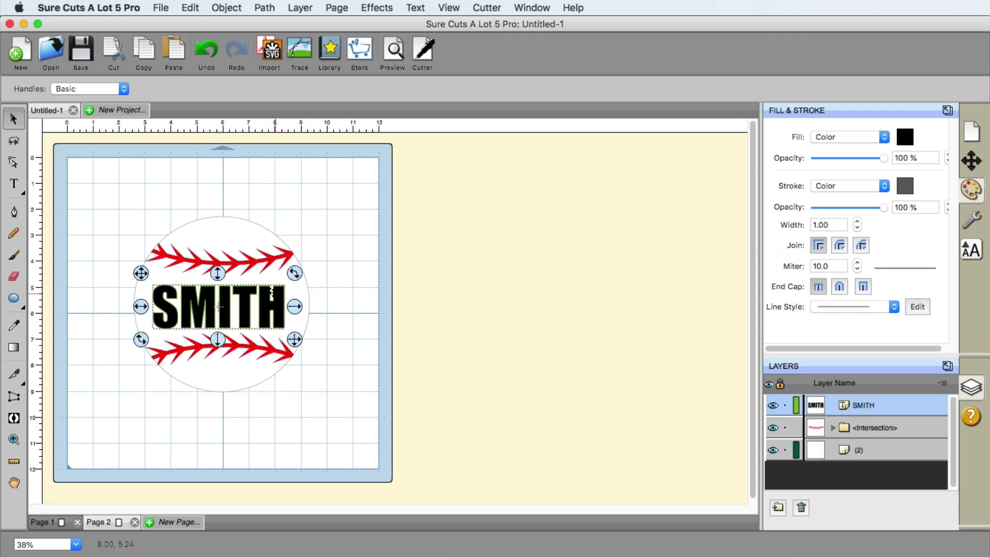
{"action": "left_click", "coordinate": [261, 227], "text": "shift"}
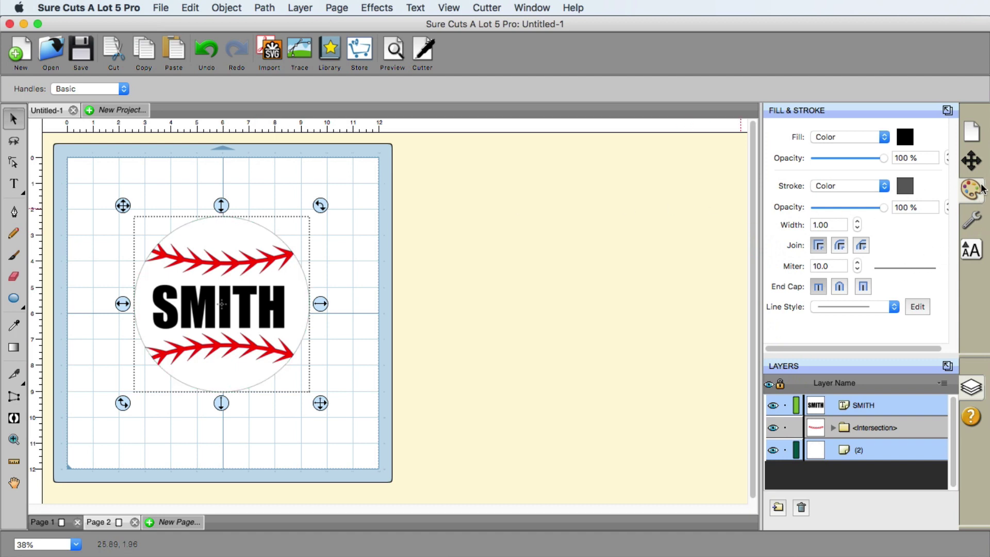
{"action": "left_click", "coordinate": [973, 164]}
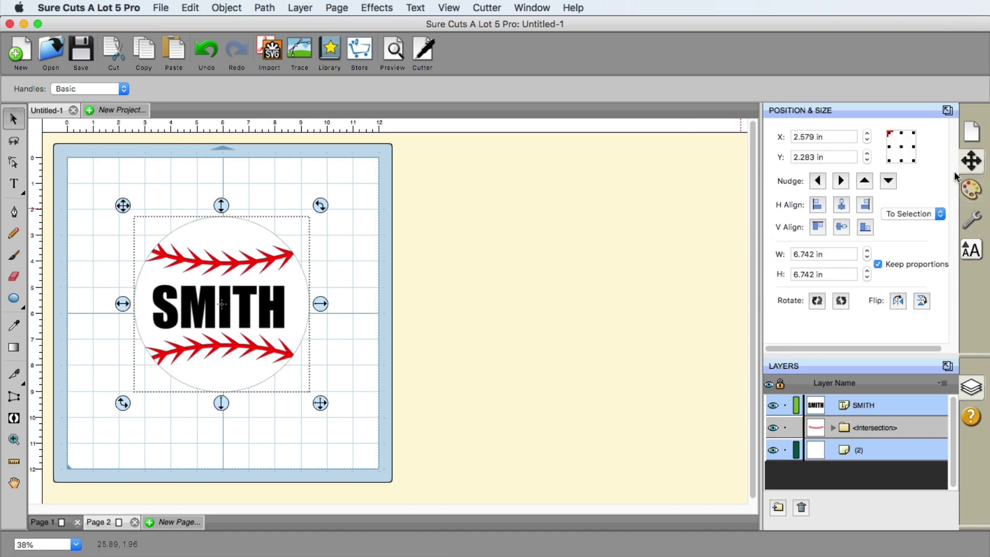
{"action": "left_click", "coordinate": [843, 206]}
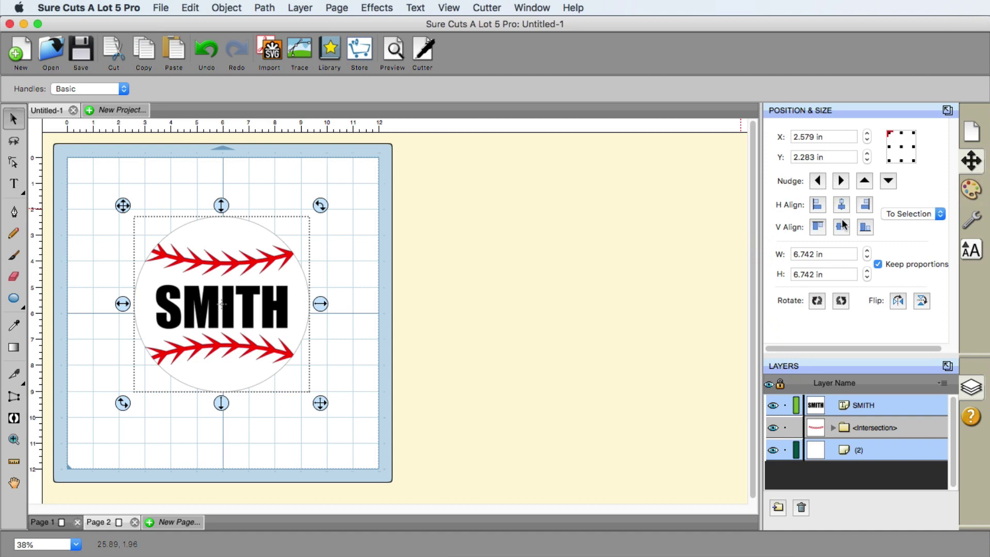
{"action": "left_click", "coordinate": [840, 225]}
{"action": "left_click", "coordinate": [417, 316]}
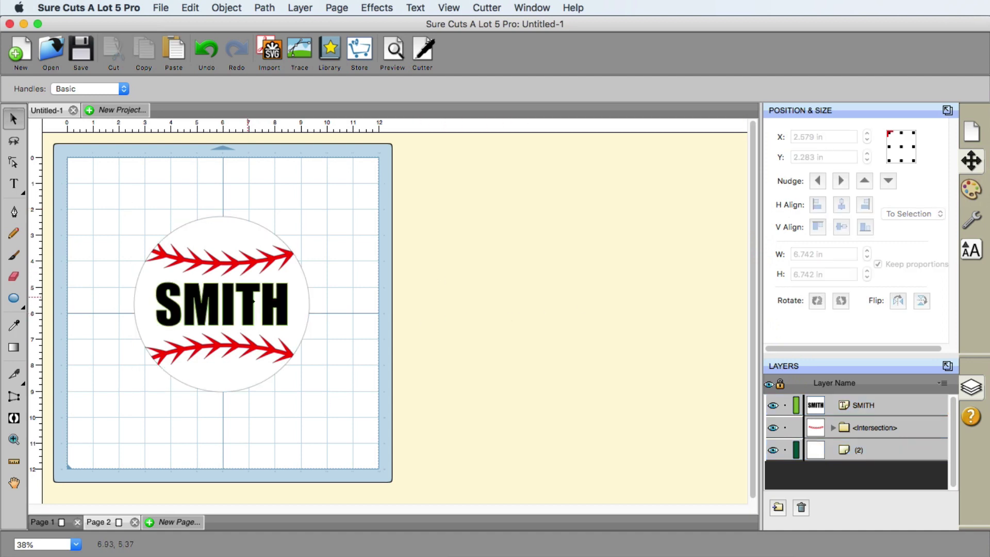
Step: Apply a Bridge Warp to the surname text with a top offset of -0.20 in and a bottom offset of 0.30 in
{"action": "left_click", "coordinate": [247, 298]}
{"action": "left_click", "coordinate": [48, 523]}
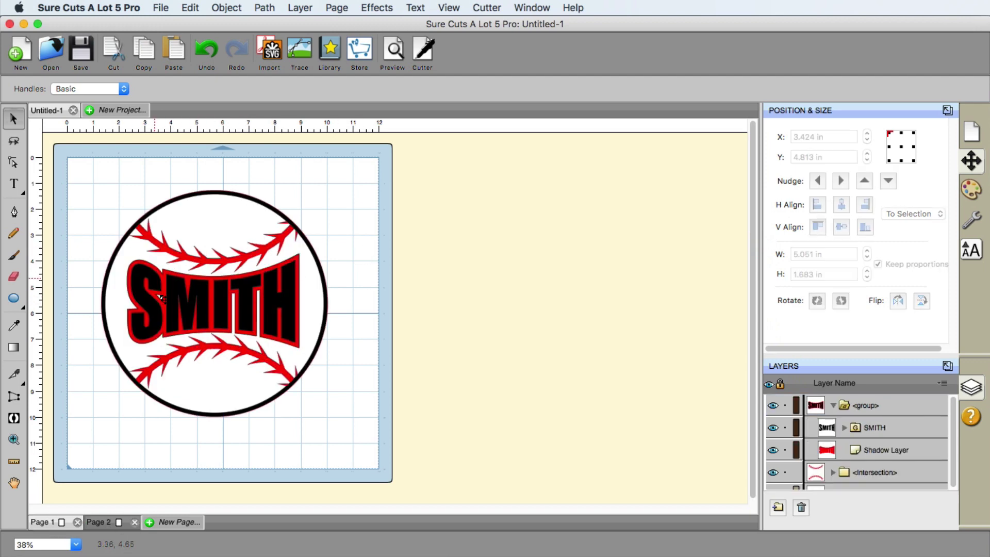
{"action": "left_click", "coordinate": [102, 522]}
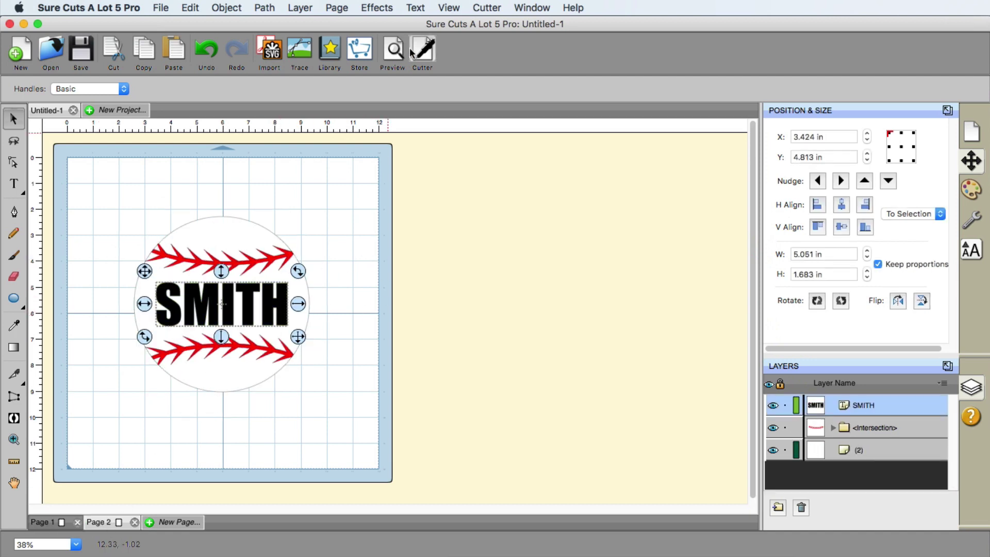
{"action": "left_click", "coordinate": [377, 7]}
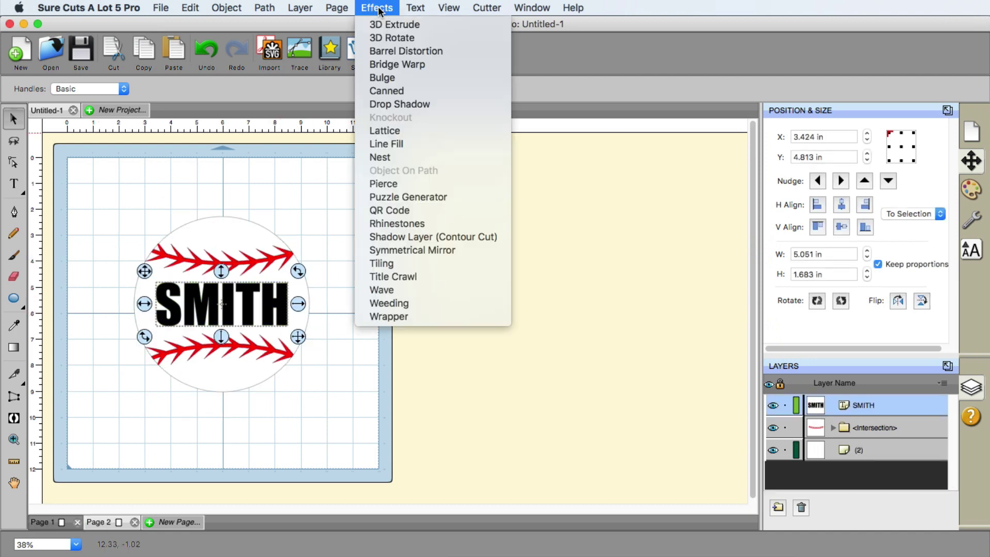
{"action": "left_click", "coordinate": [408, 66]}
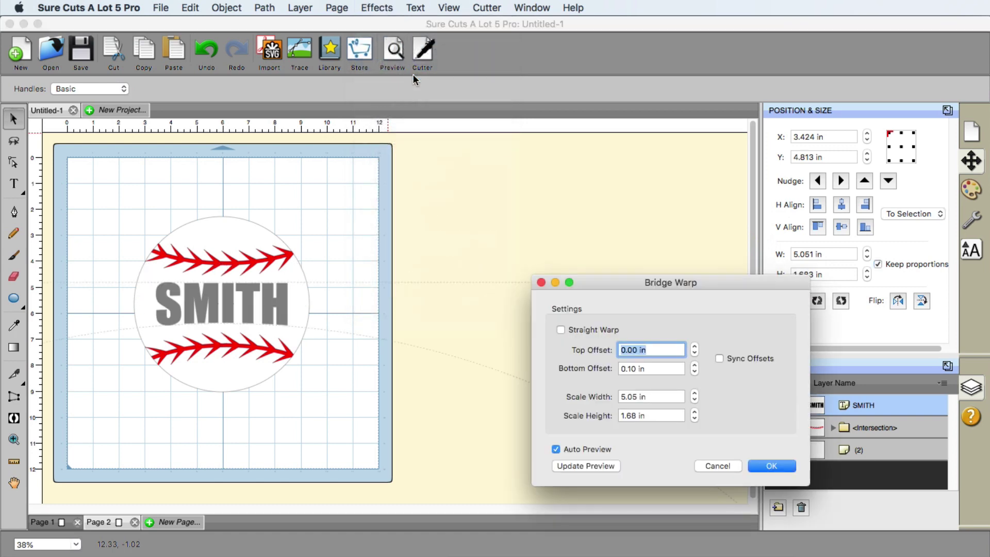
{"action": "left_click", "coordinate": [694, 366]}
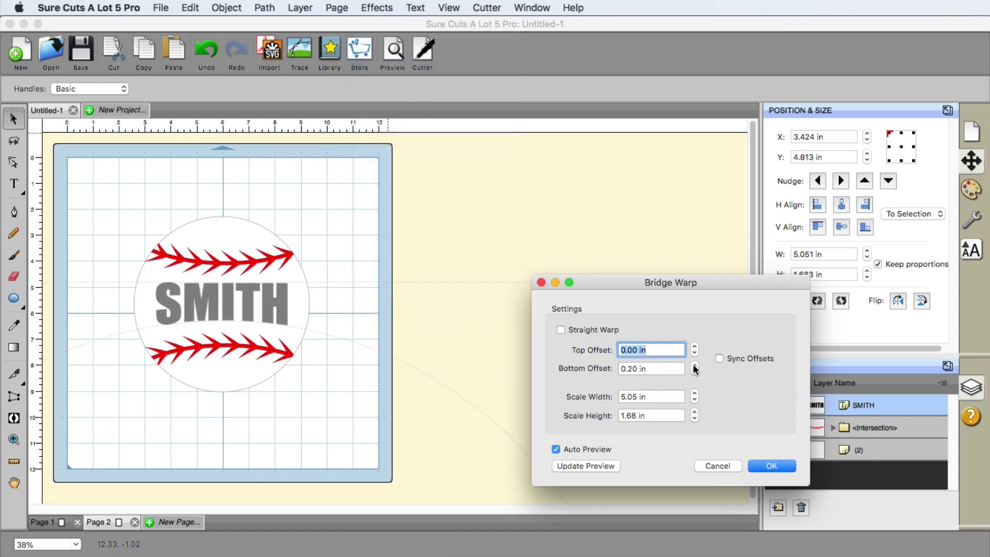
{"action": "left_click", "coordinate": [694, 367]}
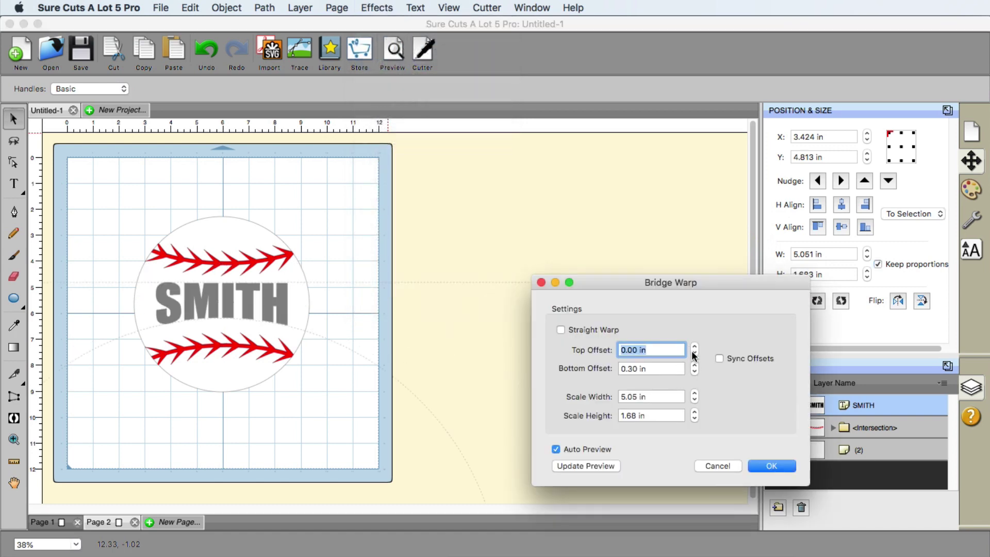
{"action": "left_click", "coordinate": [694, 354]}
{"action": "left_click", "coordinate": [694, 353]}
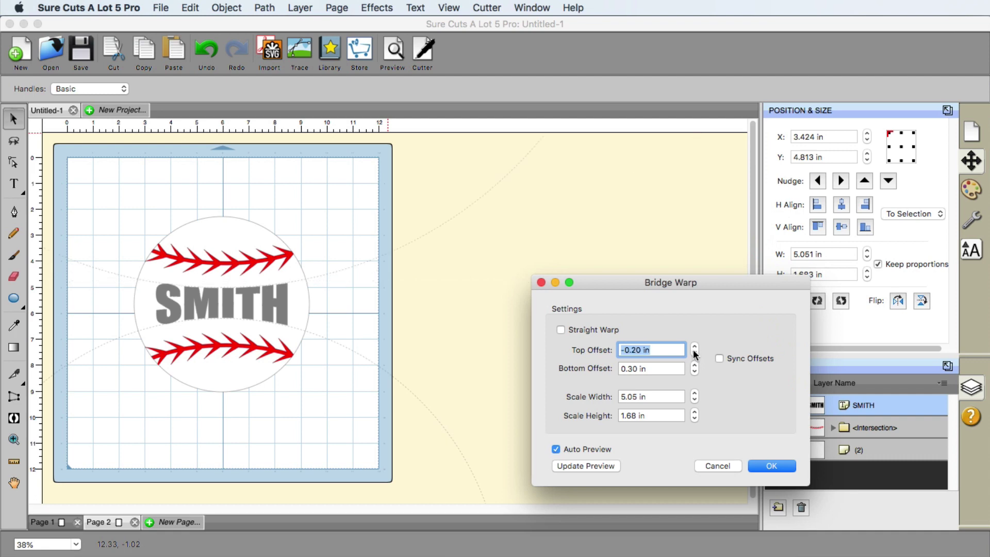
{"action": "left_click", "coordinate": [695, 347]}
{"action": "left_click", "coordinate": [694, 347]}
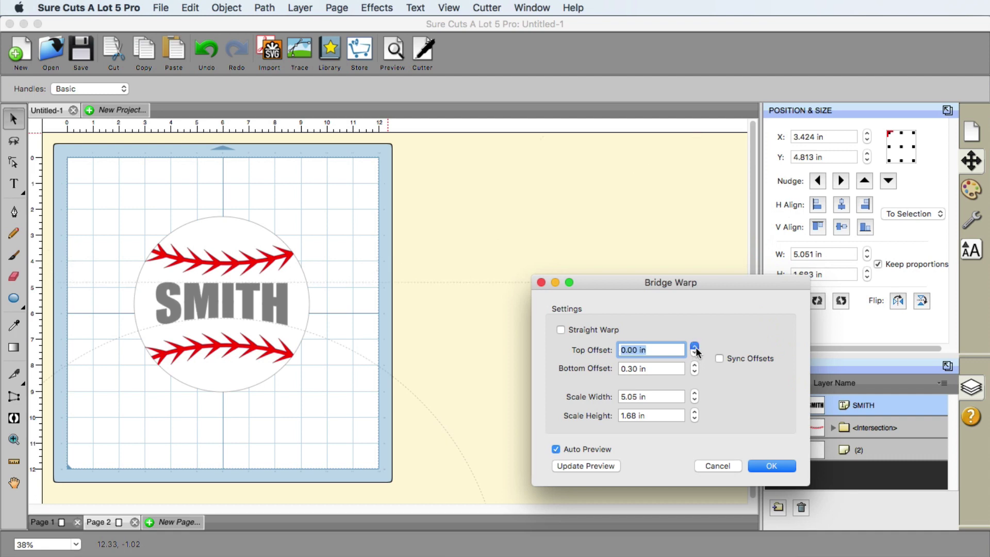
{"action": "left_click", "coordinate": [694, 354]}
{"action": "left_click", "coordinate": [694, 354]}
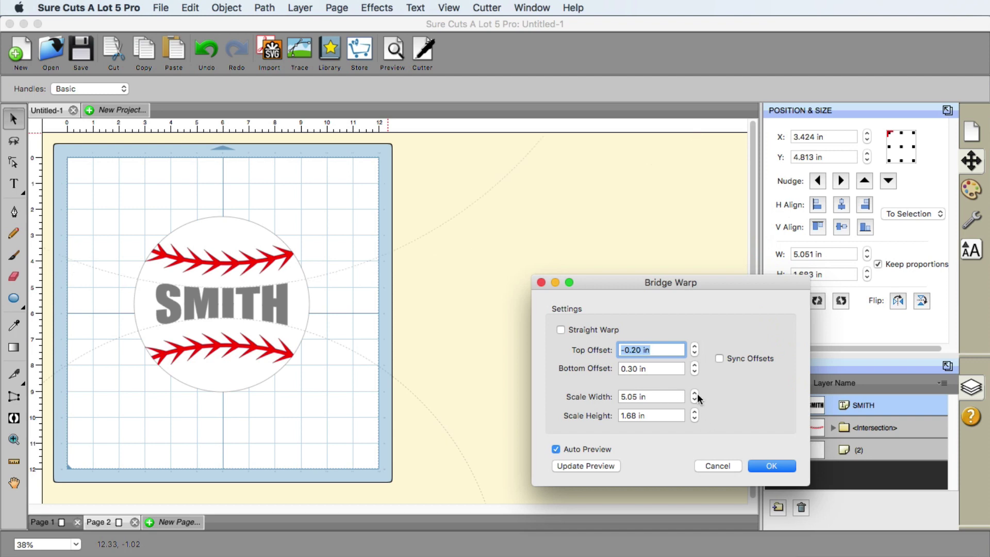
Step: Scale the warped surname to 5.95 in wide and 2.18 in high, reduce its bottom offset to 0.20 in, and accept the warp
{"action": "left_click_drag", "start_coordinate": [694, 394], "coordinate": [695, 412]}
{"action": "left_click", "coordinate": [695, 412]}
{"action": "left_click", "coordinate": [696, 420]}
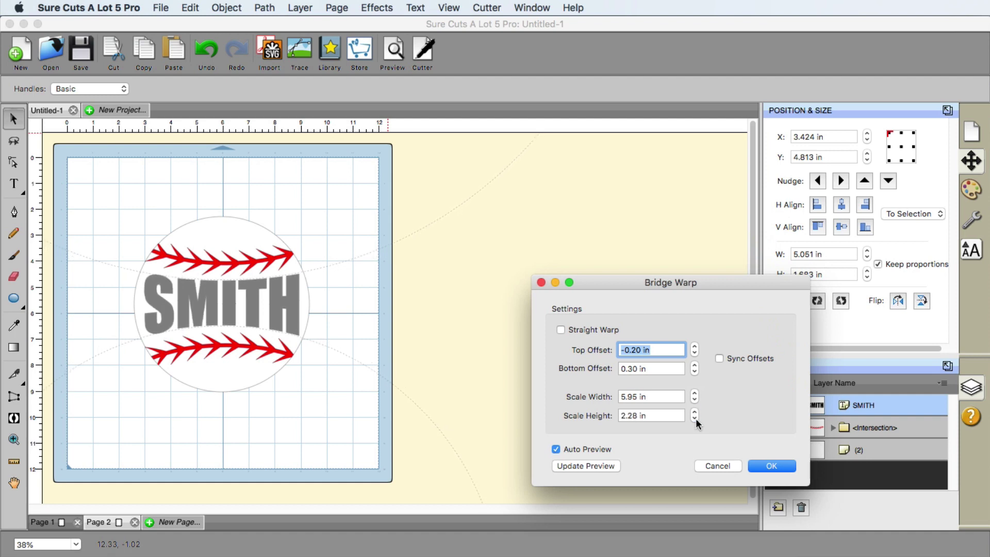
{"action": "left_click", "coordinate": [695, 419]}
{"action": "left_click", "coordinate": [695, 372]}
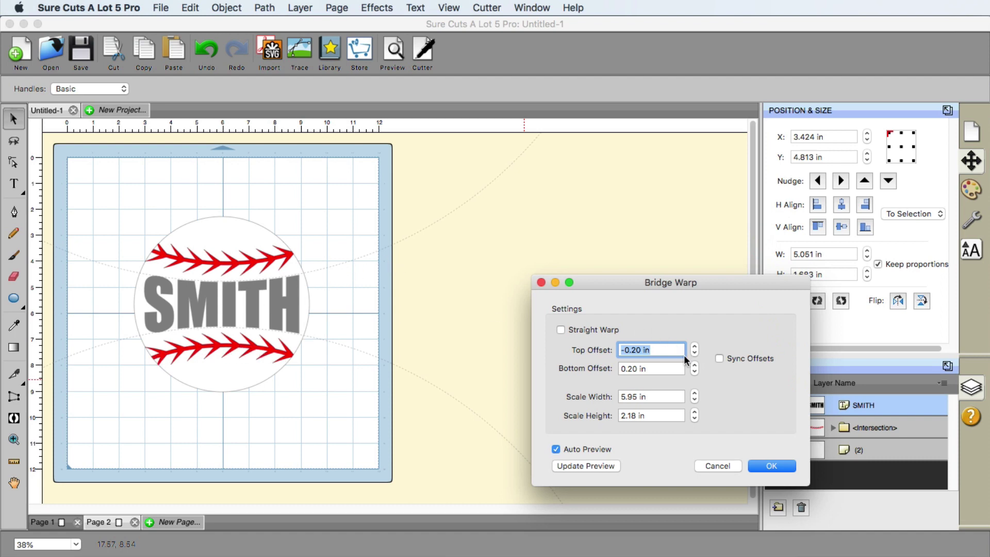
{"action": "left_click", "coordinate": [778, 467]}
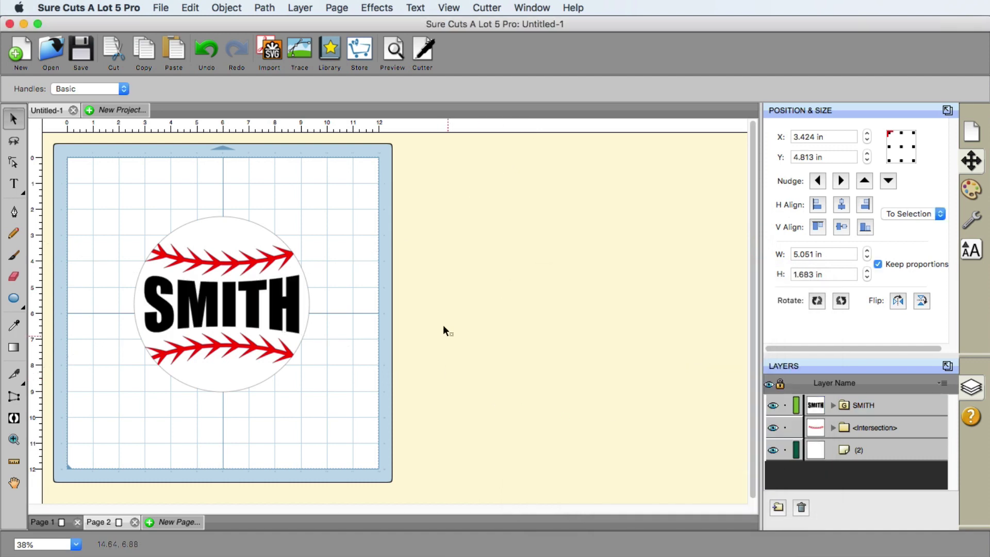
{"action": "left_click", "coordinate": [364, 311]}
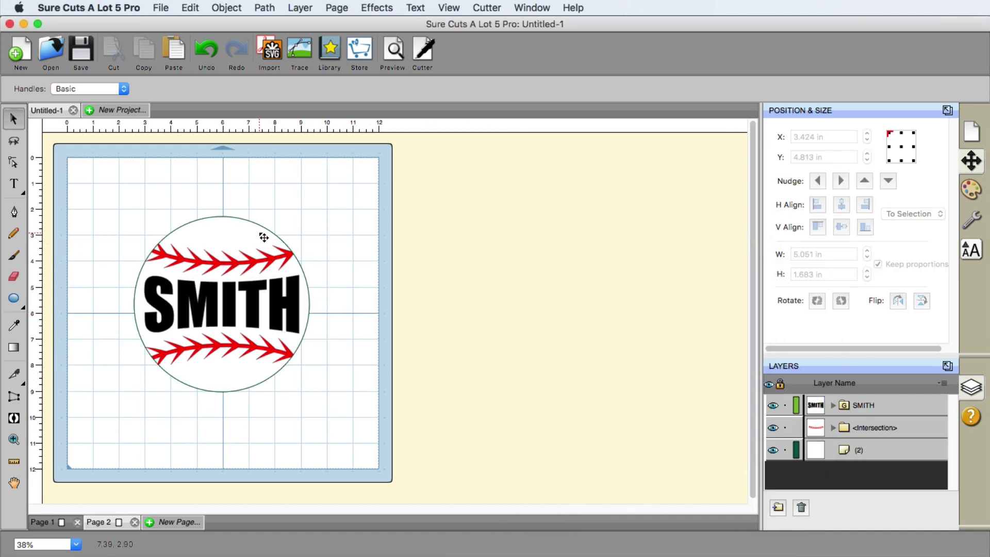
{"action": "left_click", "coordinate": [284, 303]}
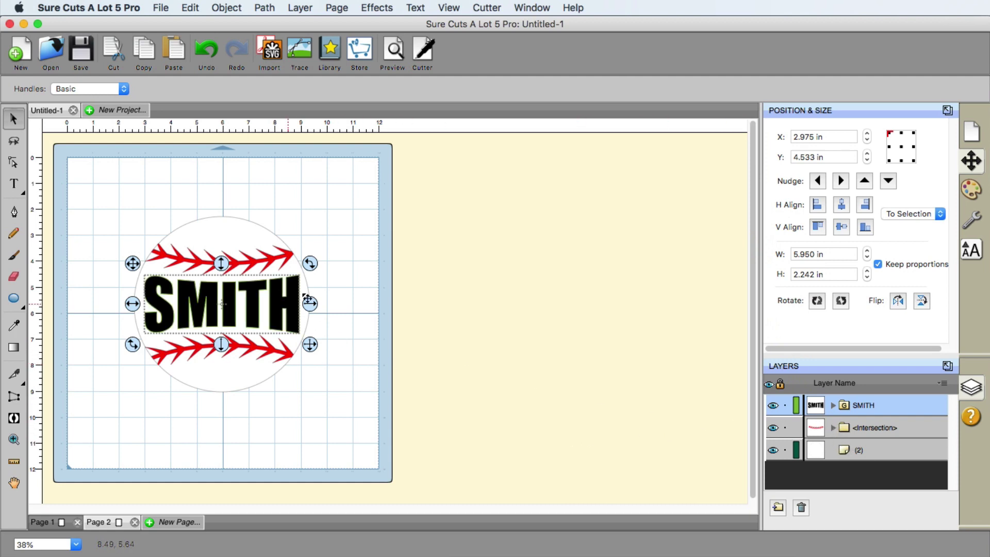
{"action": "left_click", "coordinate": [377, 7]}
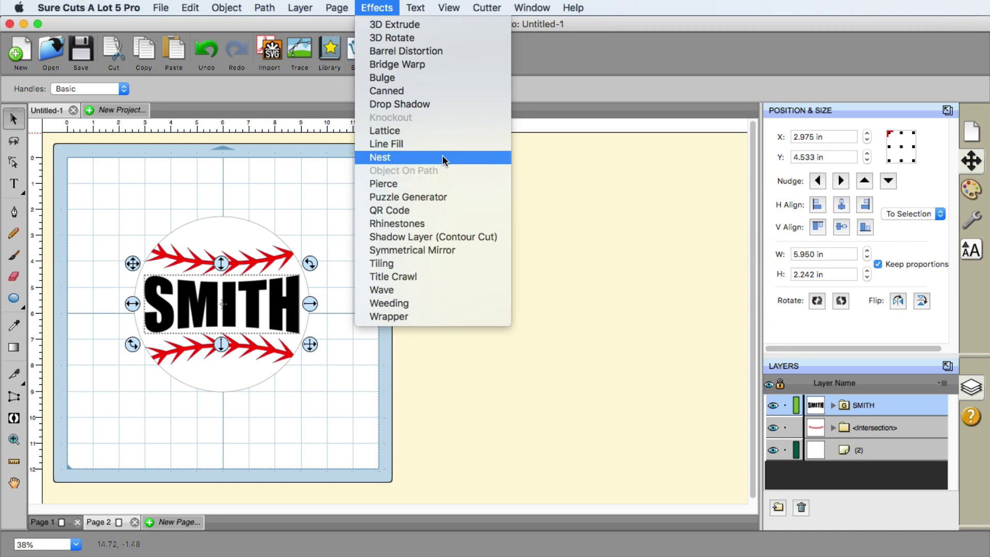
{"action": "left_click", "coordinate": [452, 238]}
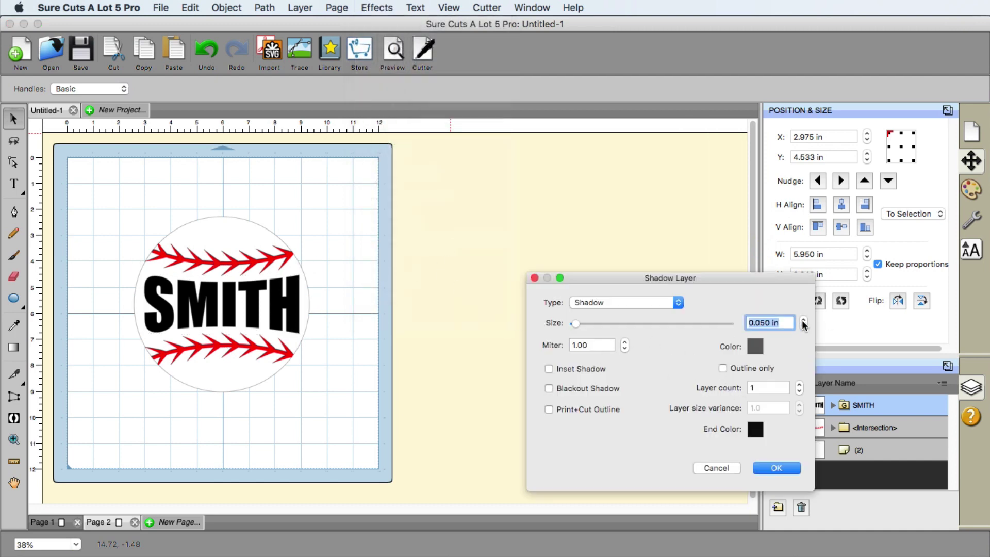
{"action": "left_click", "coordinate": [803, 320]}
{"action": "left_click", "coordinate": [803, 327]}
{"action": "left_click", "coordinate": [718, 467]}
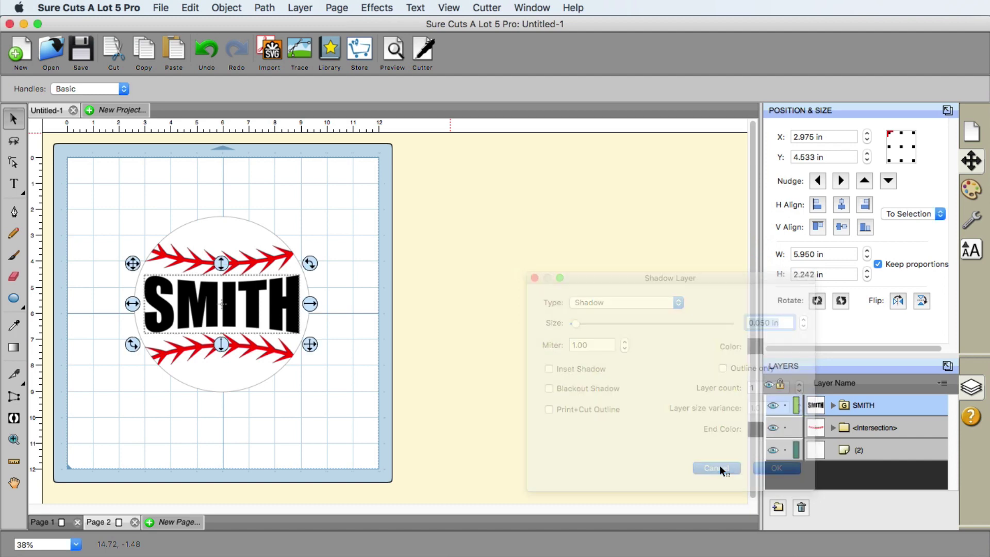
Step: Hide the white circle layer and the stitch rows layer so only the surname remains on the page
{"action": "left_click", "coordinate": [773, 450]}
{"action": "left_click", "coordinate": [773, 428]}
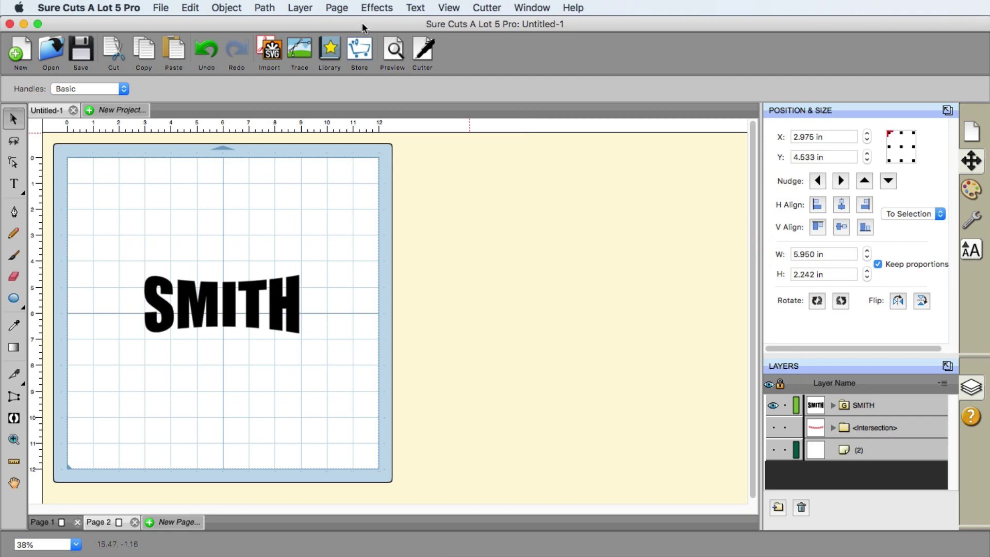
{"action": "left_click", "coordinate": [378, 8]}
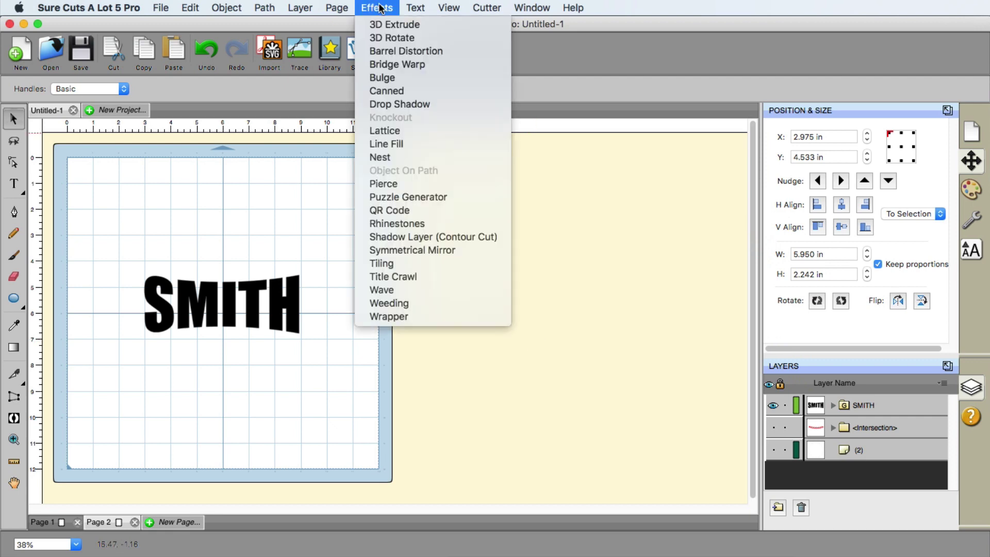
{"action": "left_click", "coordinate": [428, 236]}
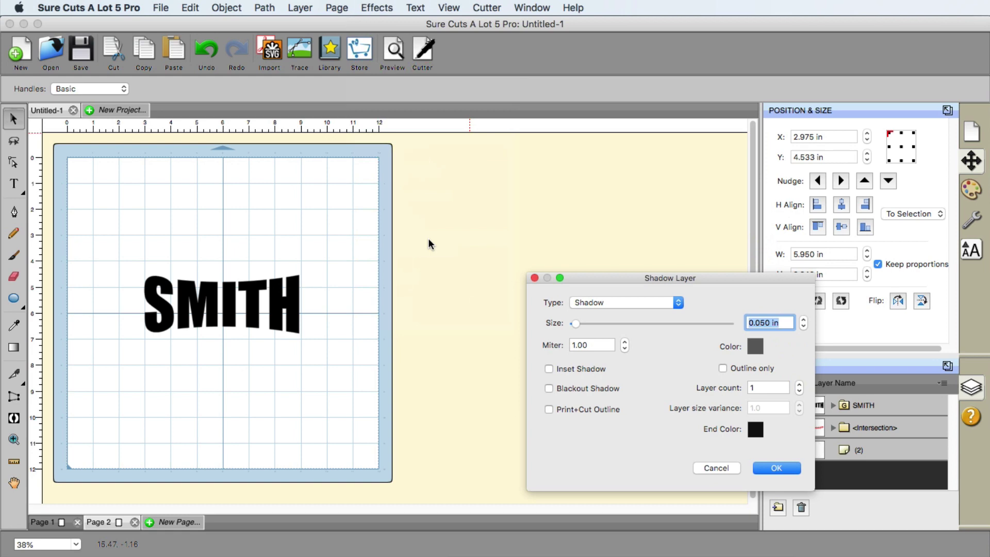
{"action": "left_click", "coordinate": [803, 319]}
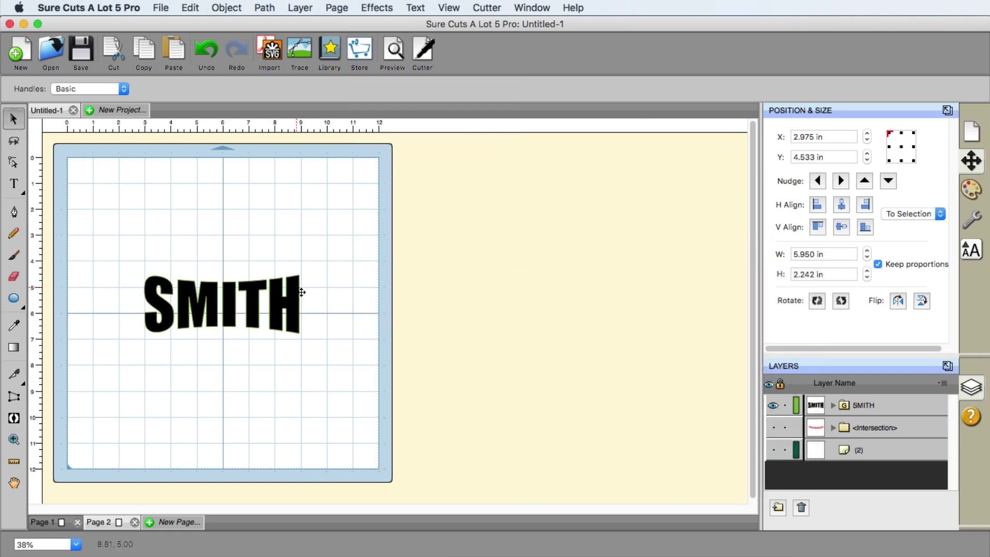
Step: Add a red shadow layer of 0.050 in around the warped surname
{"action": "left_click", "coordinate": [291, 304]}
{"action": "left_click", "coordinate": [377, 8]}
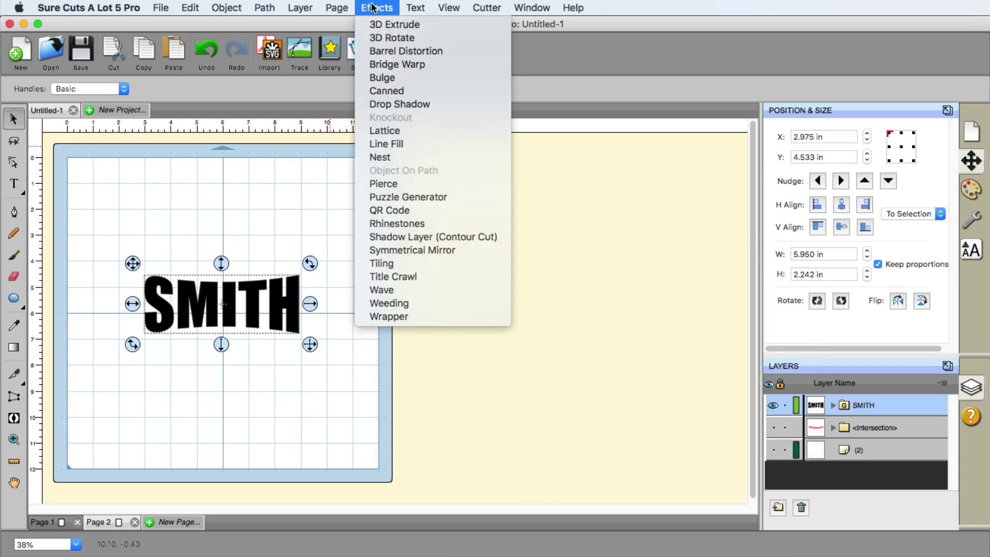
{"action": "left_click", "coordinate": [435, 237]}
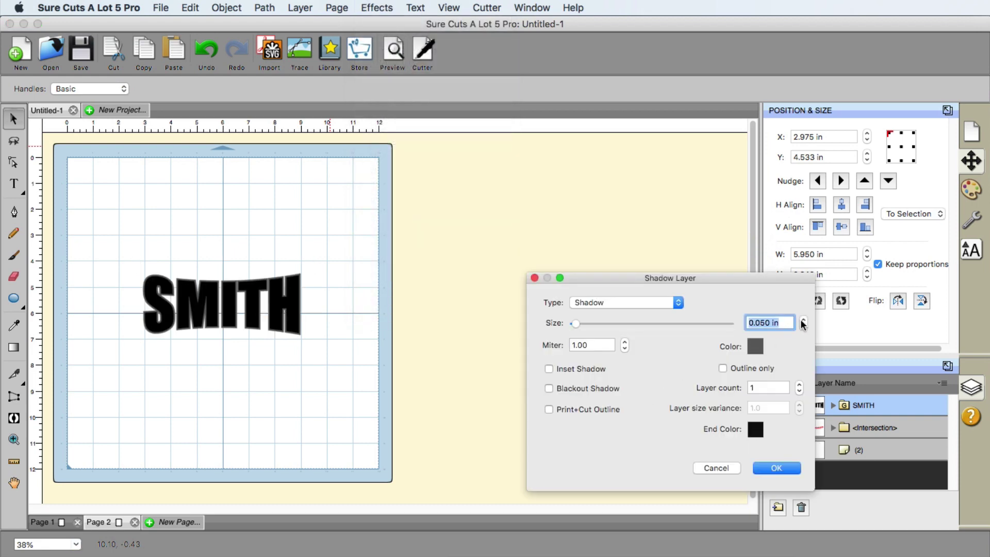
{"action": "left_click", "coordinate": [802, 320]}
{"action": "left_click", "coordinate": [803, 327]}
{"action": "left_click", "coordinate": [751, 349]}
{"action": "left_click", "coordinate": [523, 291]}
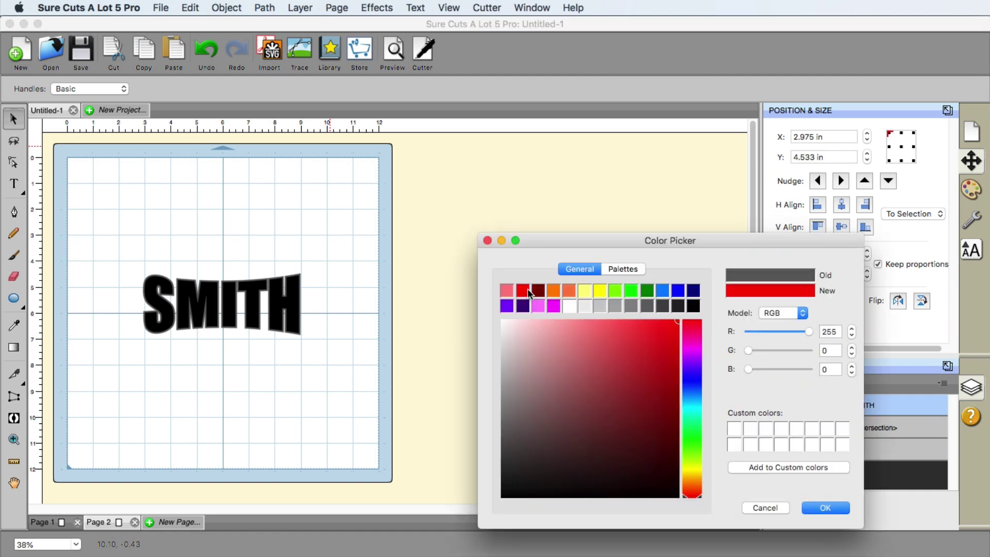
{"action": "left_click", "coordinate": [826, 508]}
{"action": "left_click", "coordinate": [774, 470]}
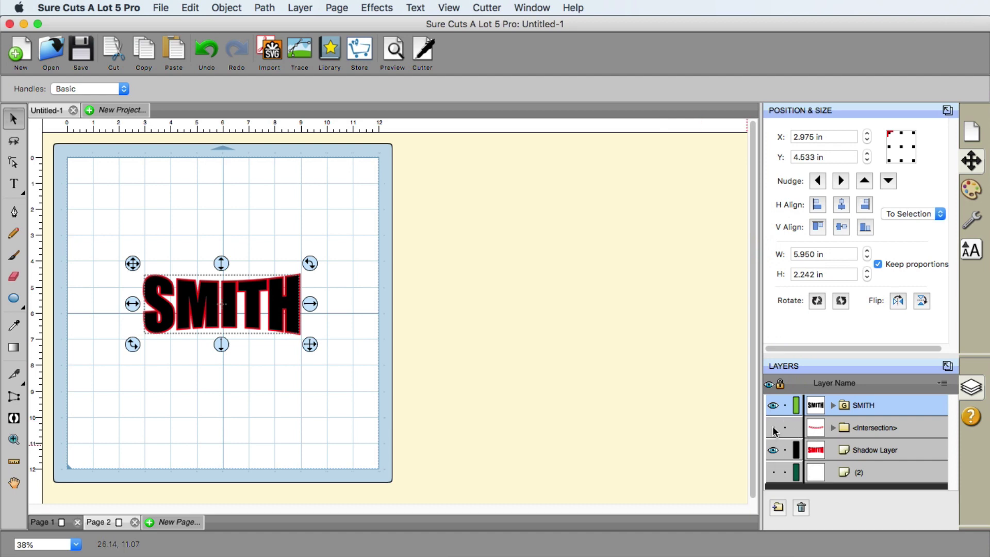
Step: Show the stitch rows and white circle layers again
{"action": "left_click", "coordinate": [773, 428]}
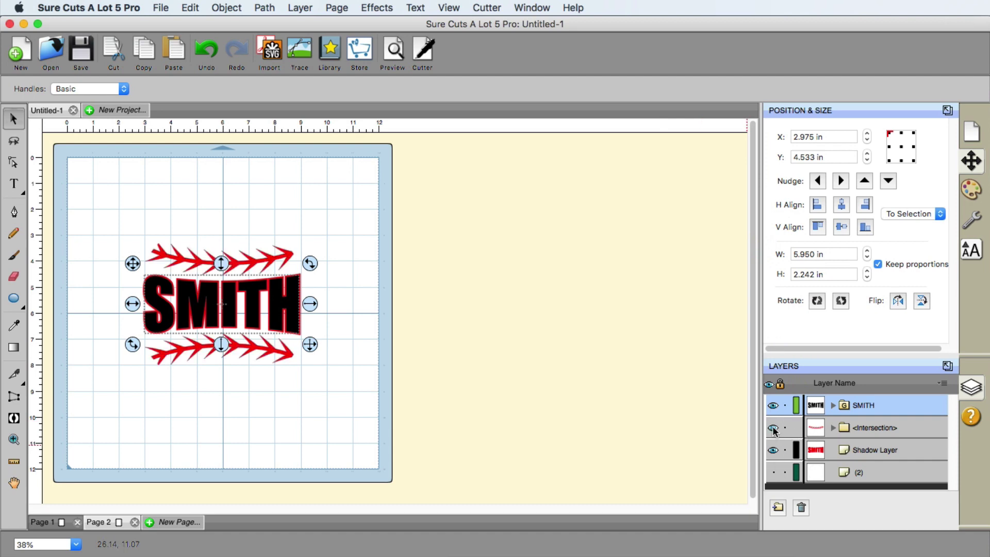
{"action": "left_click", "coordinate": [774, 473]}
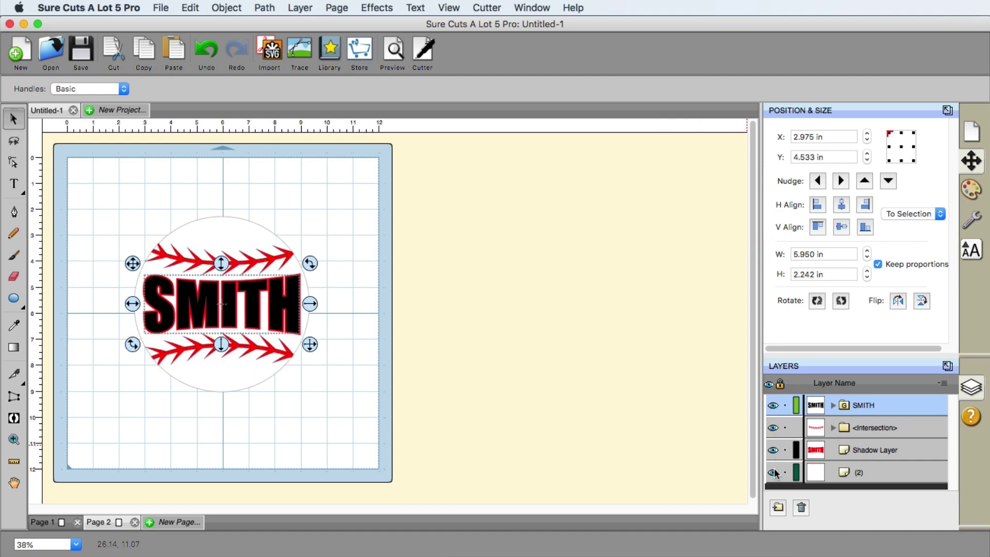
Step: Add a red shadow layer of 0.150 in around the white circle
{"action": "left_click", "coordinate": [258, 228]}
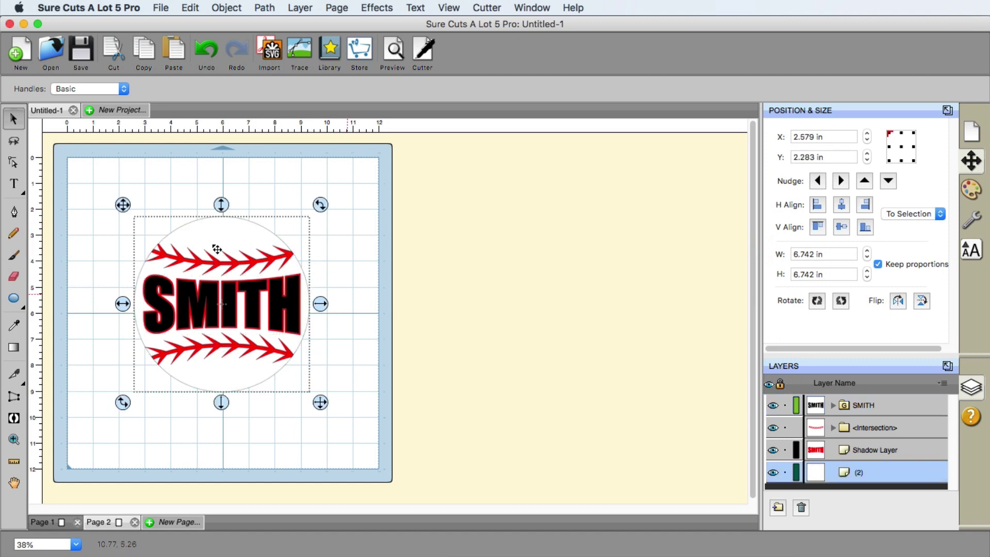
{"action": "left_click", "coordinate": [388, 8]}
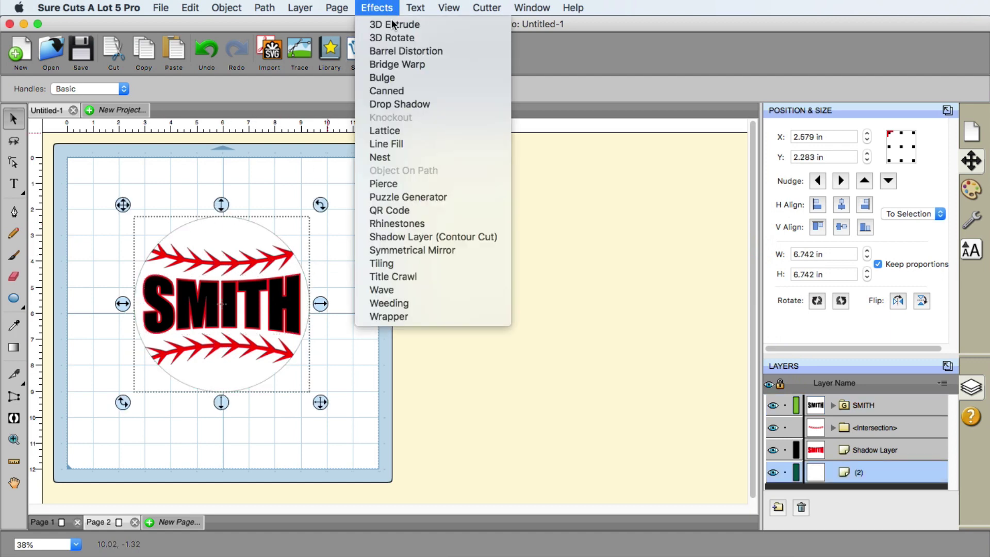
{"action": "left_click", "coordinate": [459, 239]}
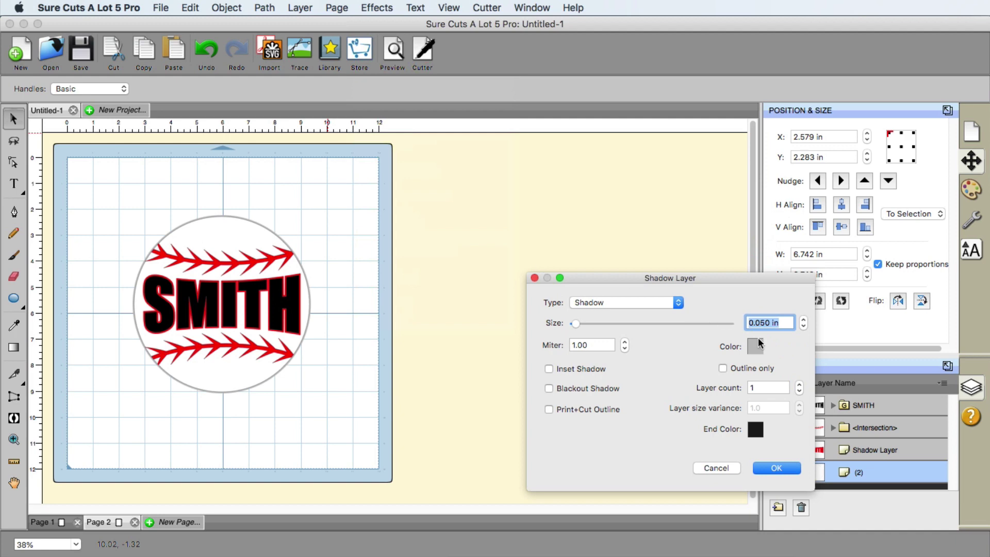
{"action": "left_click", "coordinate": [756, 347]}
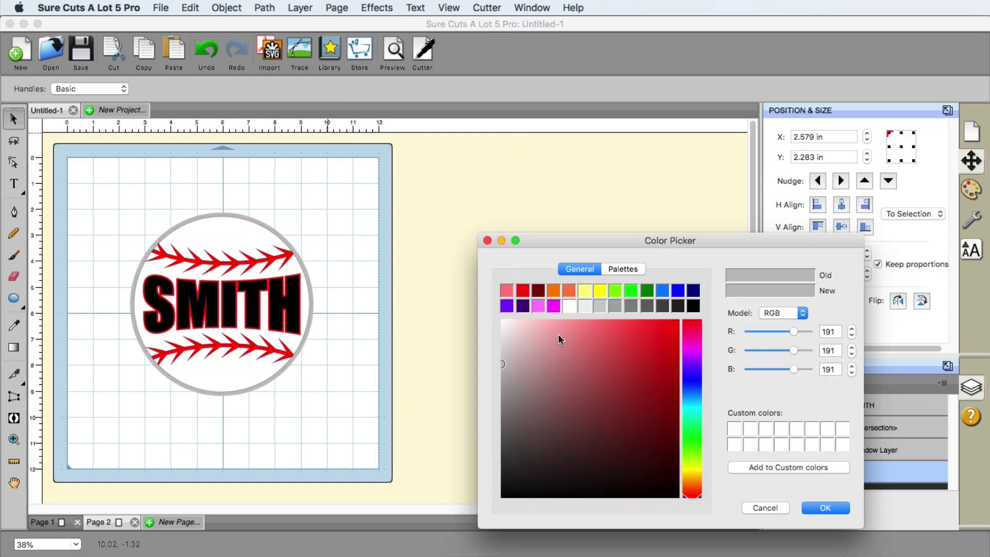
{"action": "left_click", "coordinate": [519, 294]}
{"action": "left_click", "coordinate": [826, 508]}
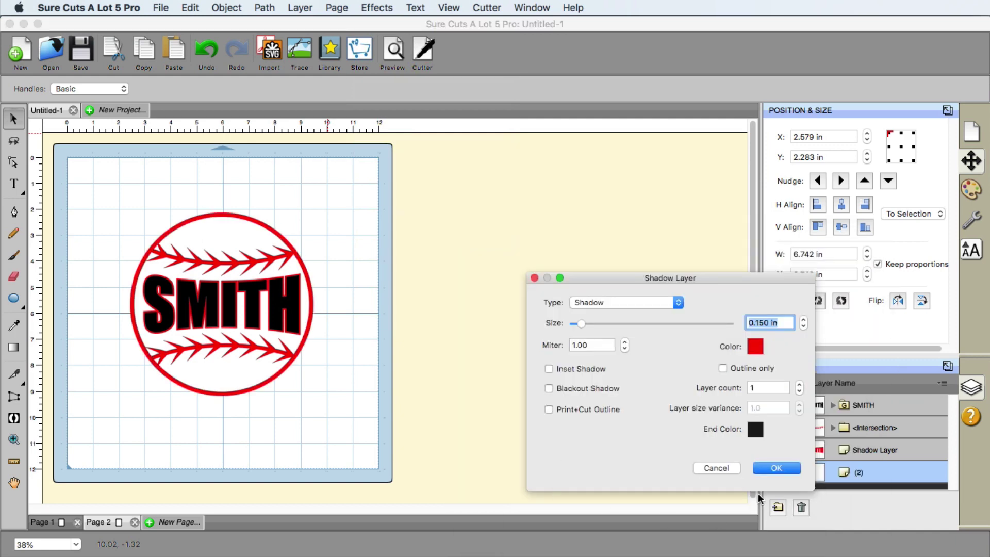
{"action": "left_click", "coordinate": [777, 468]}
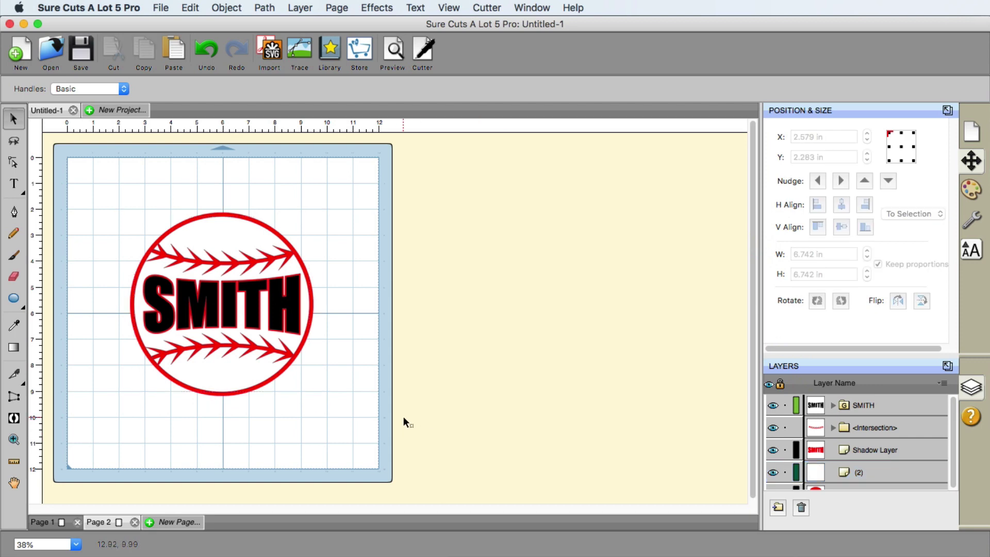
Step: Change the fill of the circle's shadow layer to black
{"action": "left_click", "coordinate": [292, 245]}
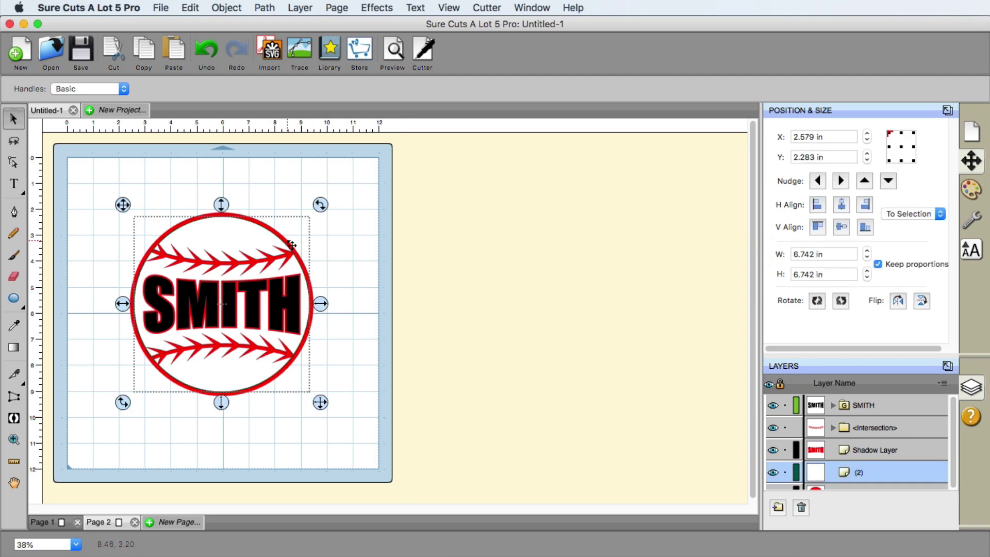
{"action": "left_click", "coordinate": [971, 190]}
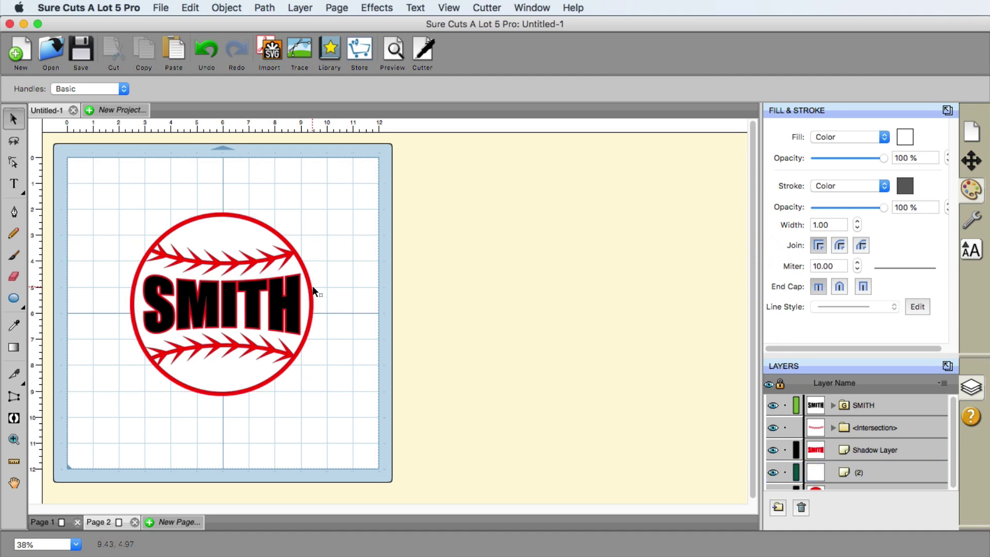
{"action": "left_click", "coordinate": [314, 330]}
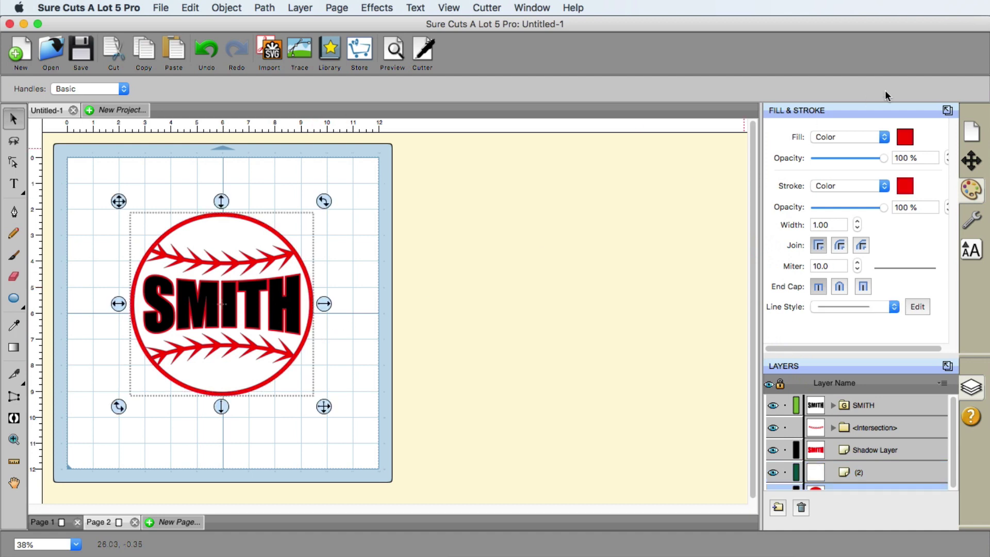
{"action": "left_click", "coordinate": [907, 136]}
{"action": "left_click", "coordinate": [691, 323]}
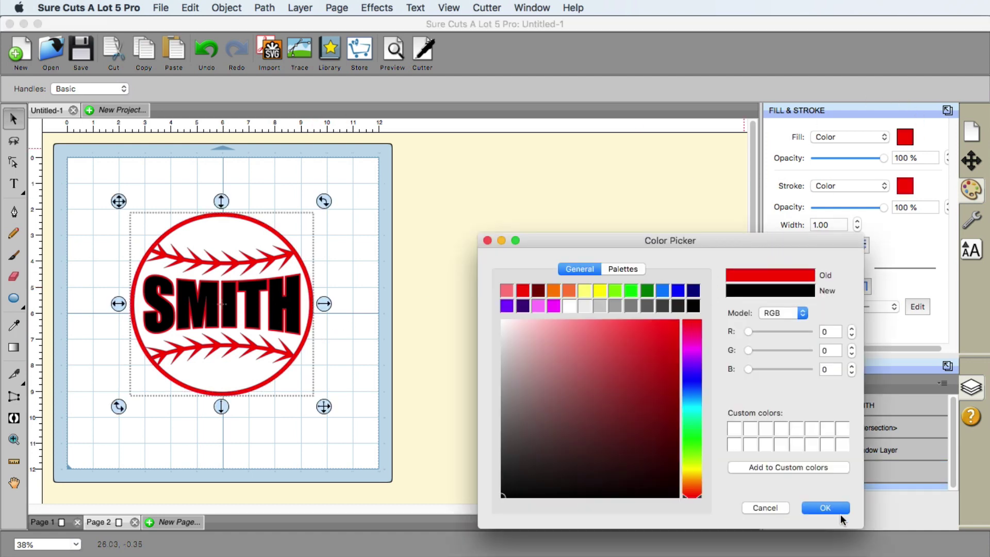
{"action": "left_click", "coordinate": [841, 510]}
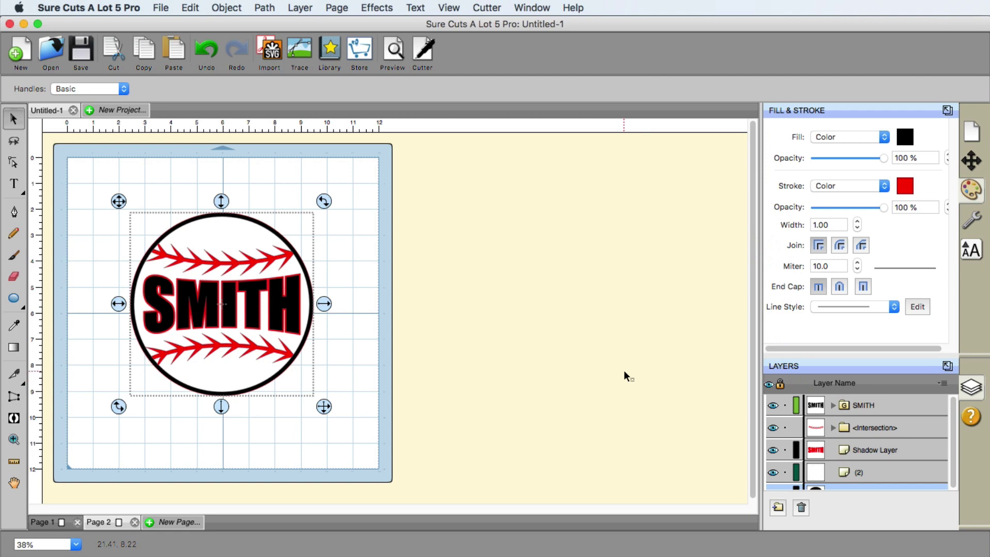